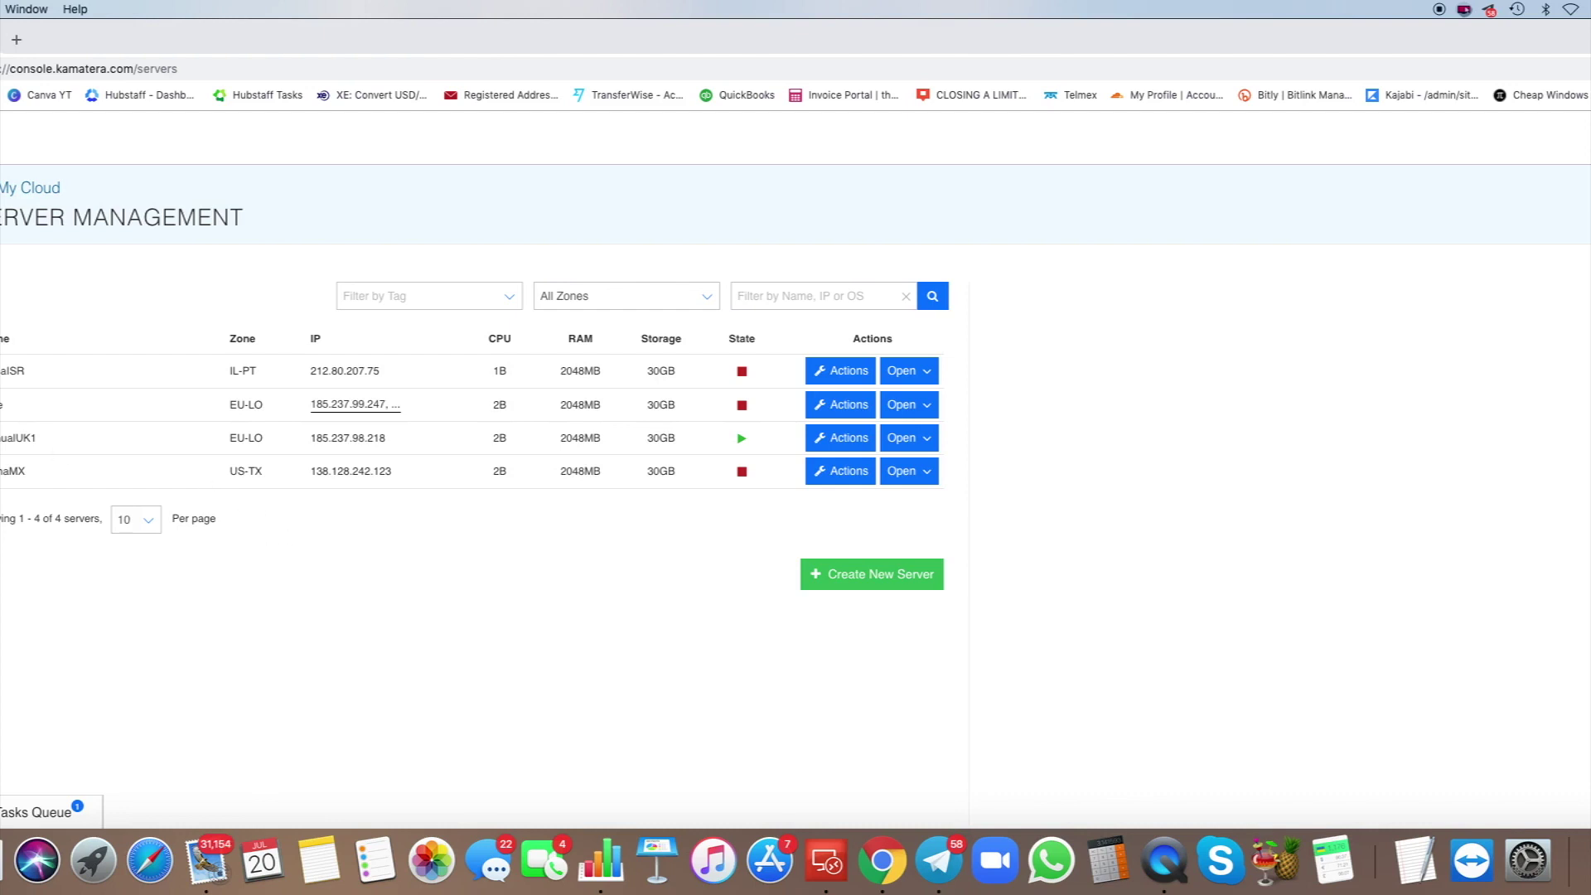
# Start creating a new server in the Kamatera Console
pyautogui.click(774, 588)
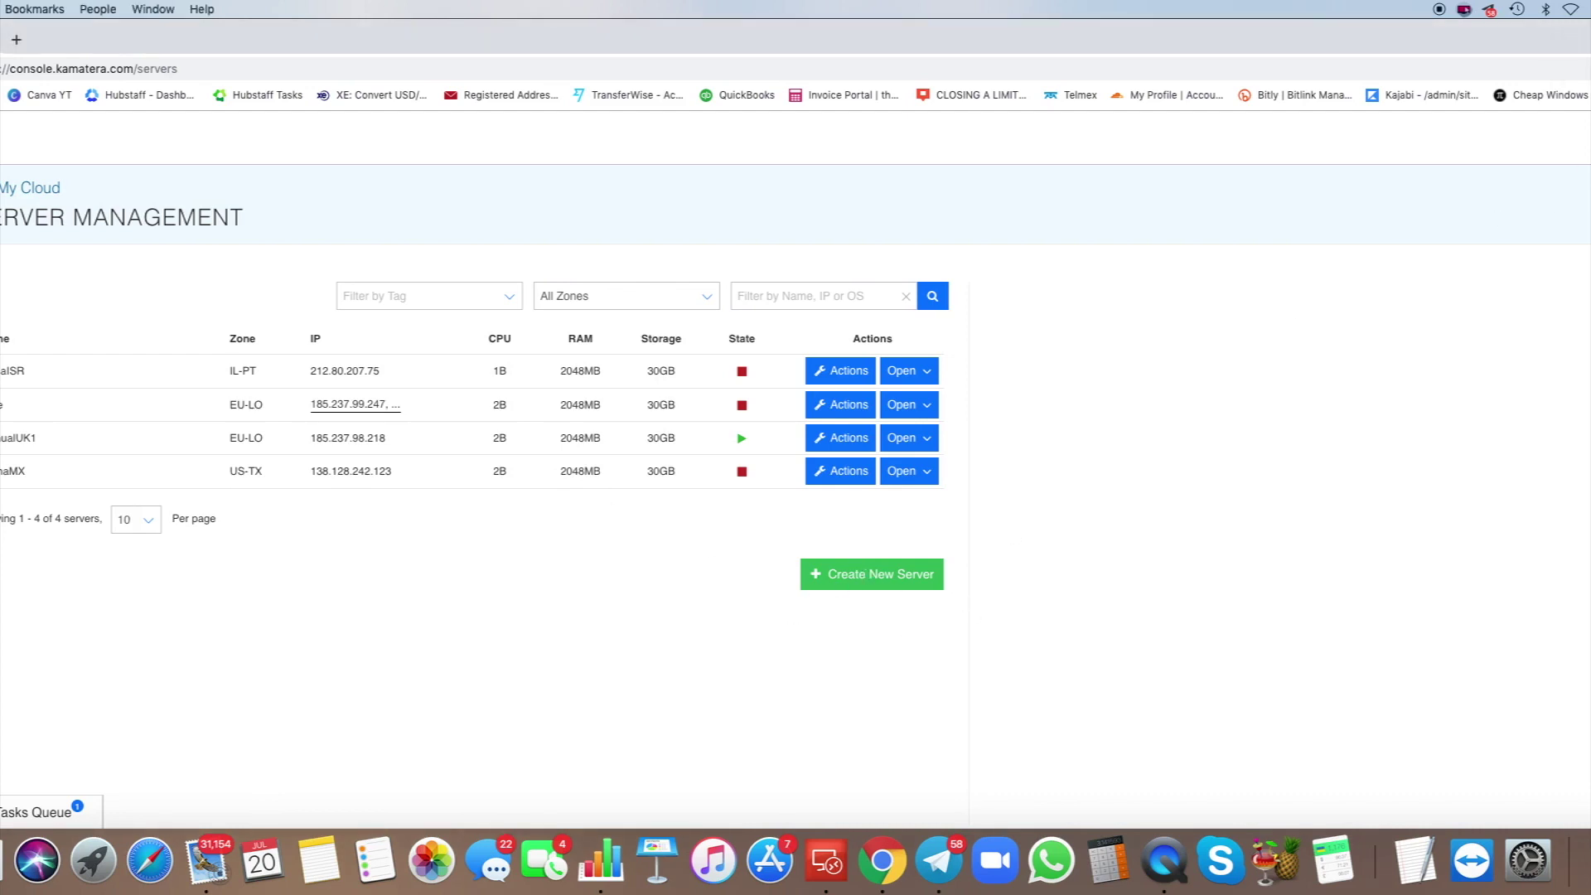
pyautogui.click(859, 585)
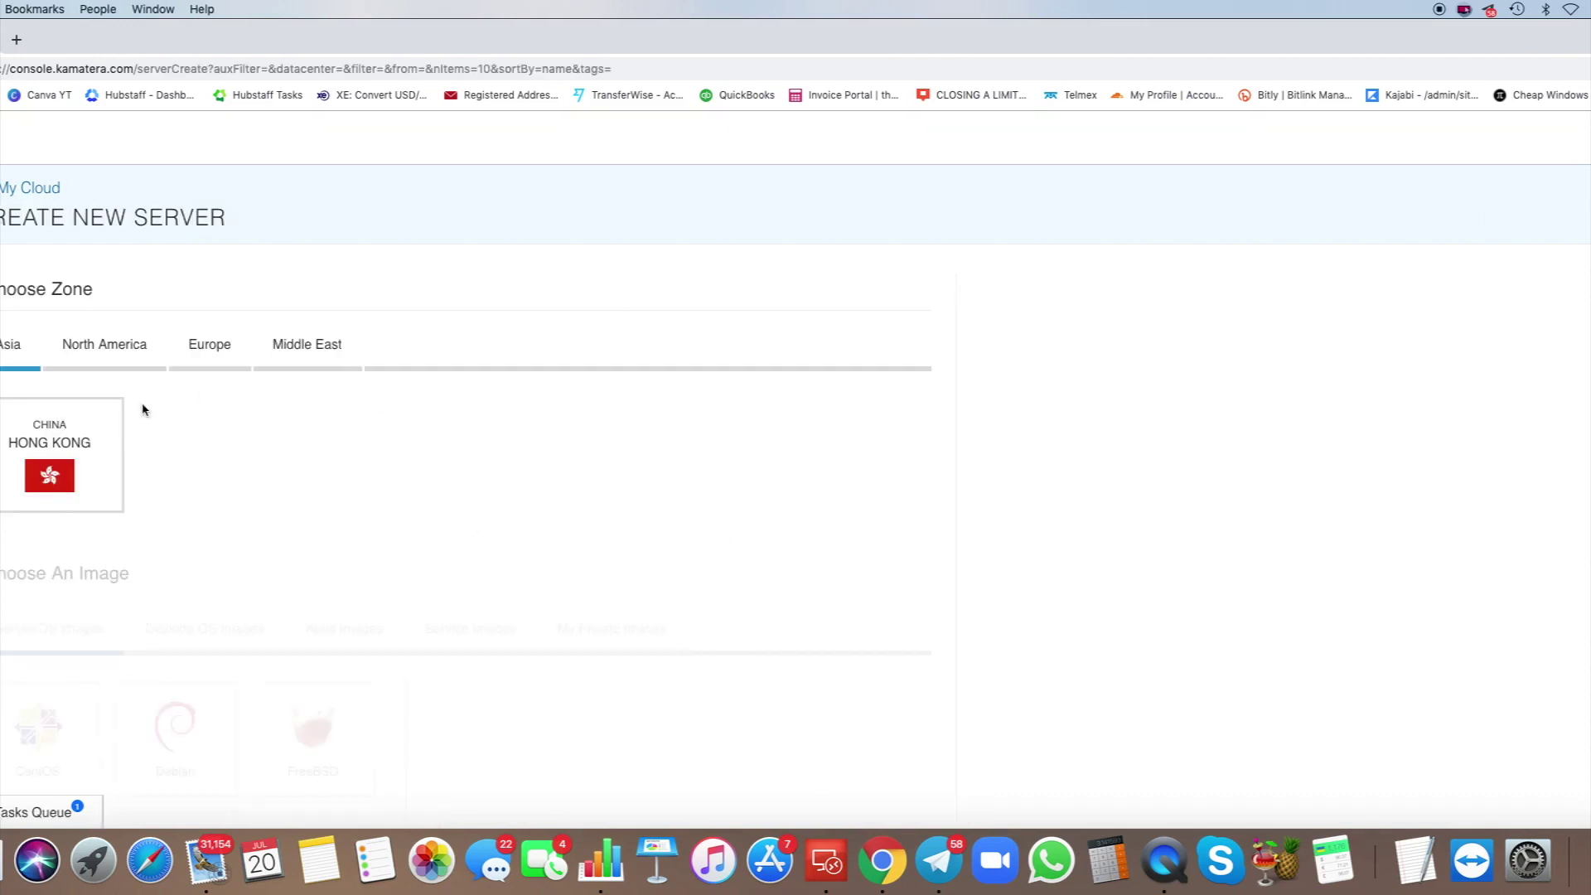
pyautogui.scroll(-1, 199, 373)
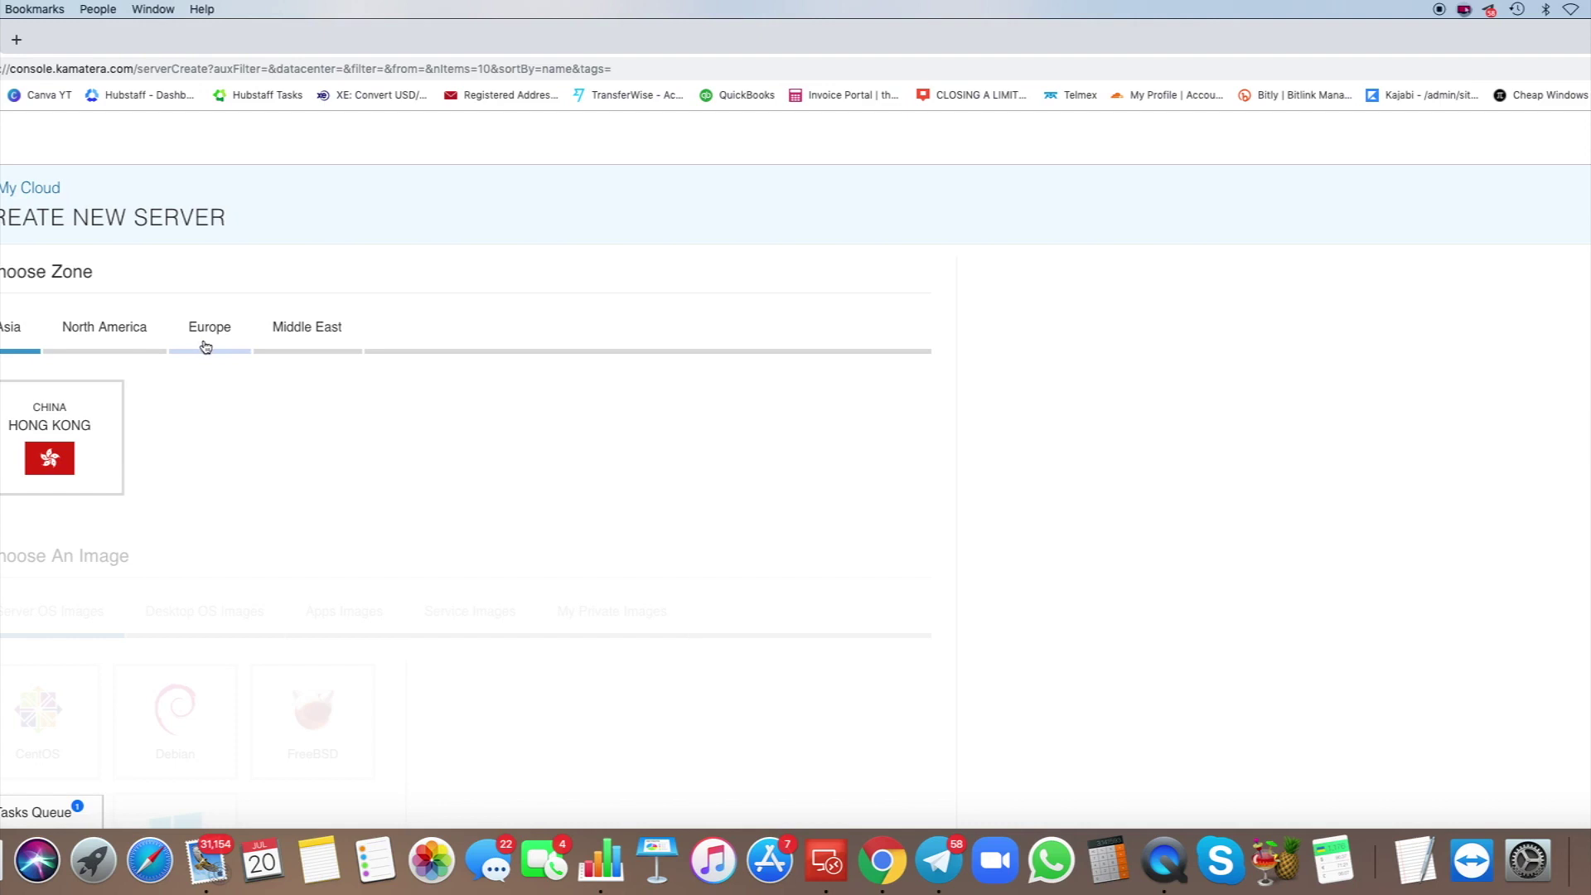
# Choose London, United Kingdom from the Europe zones as the server's location
pyautogui.click(216, 334)
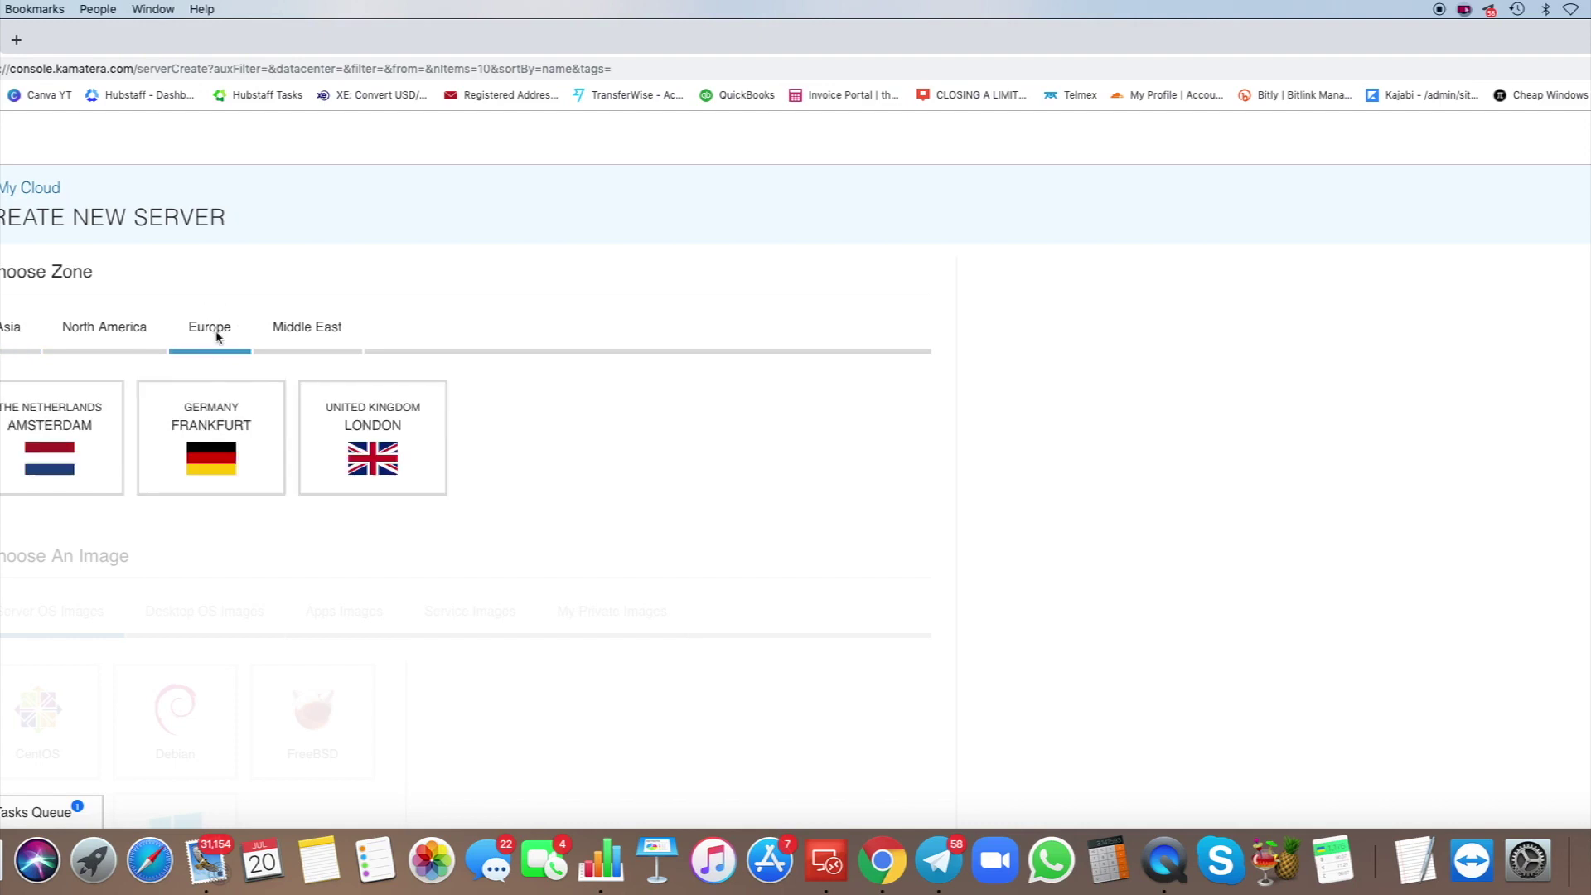
pyautogui.click(94, 330)
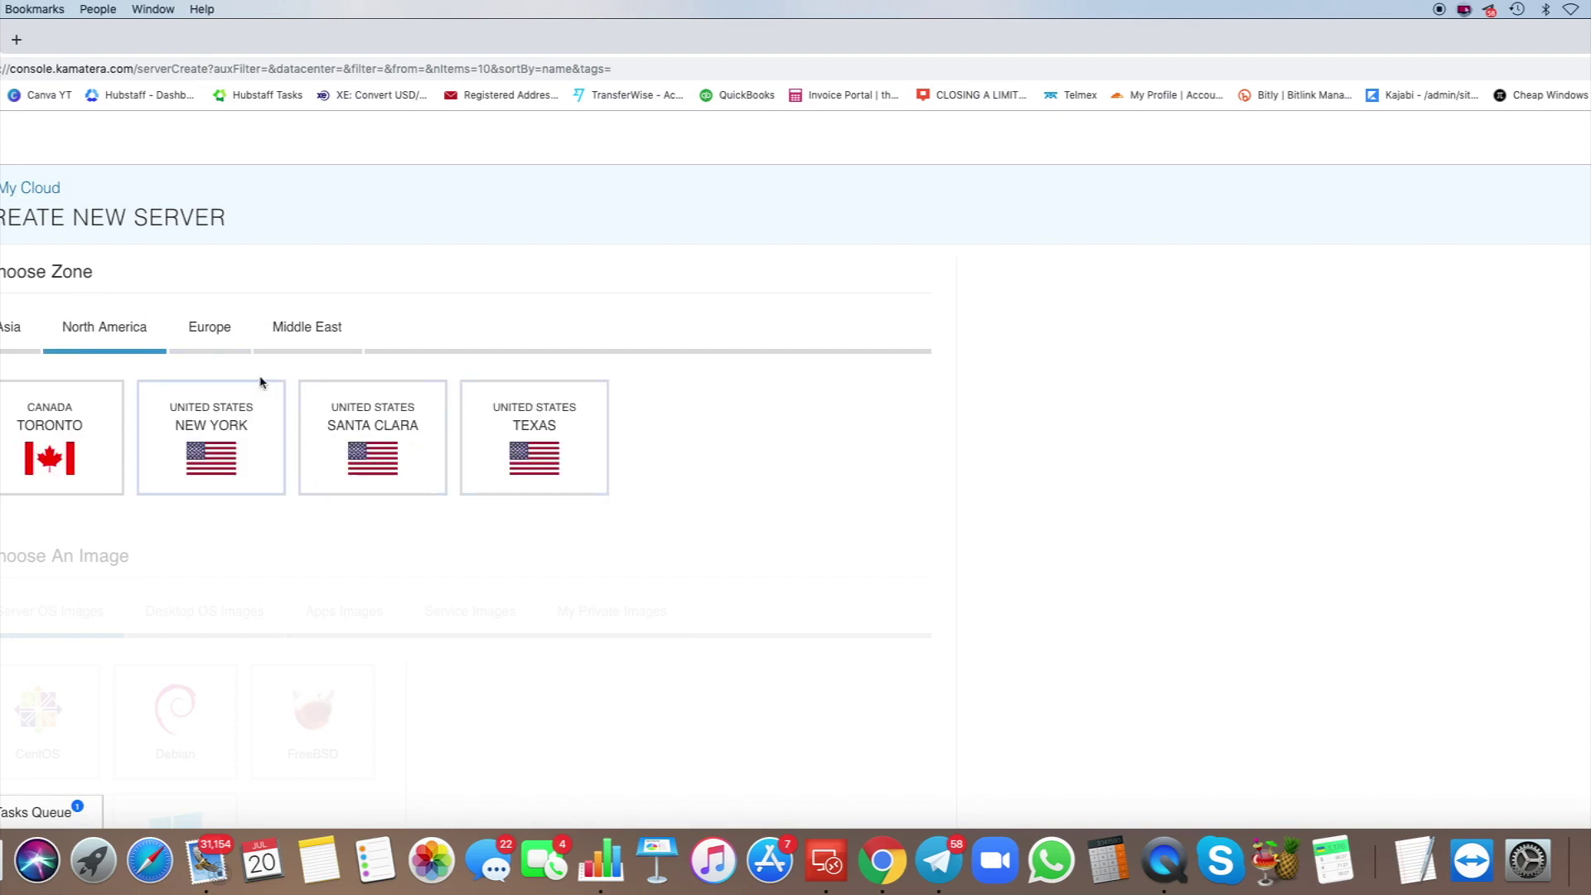
pyautogui.click(222, 345)
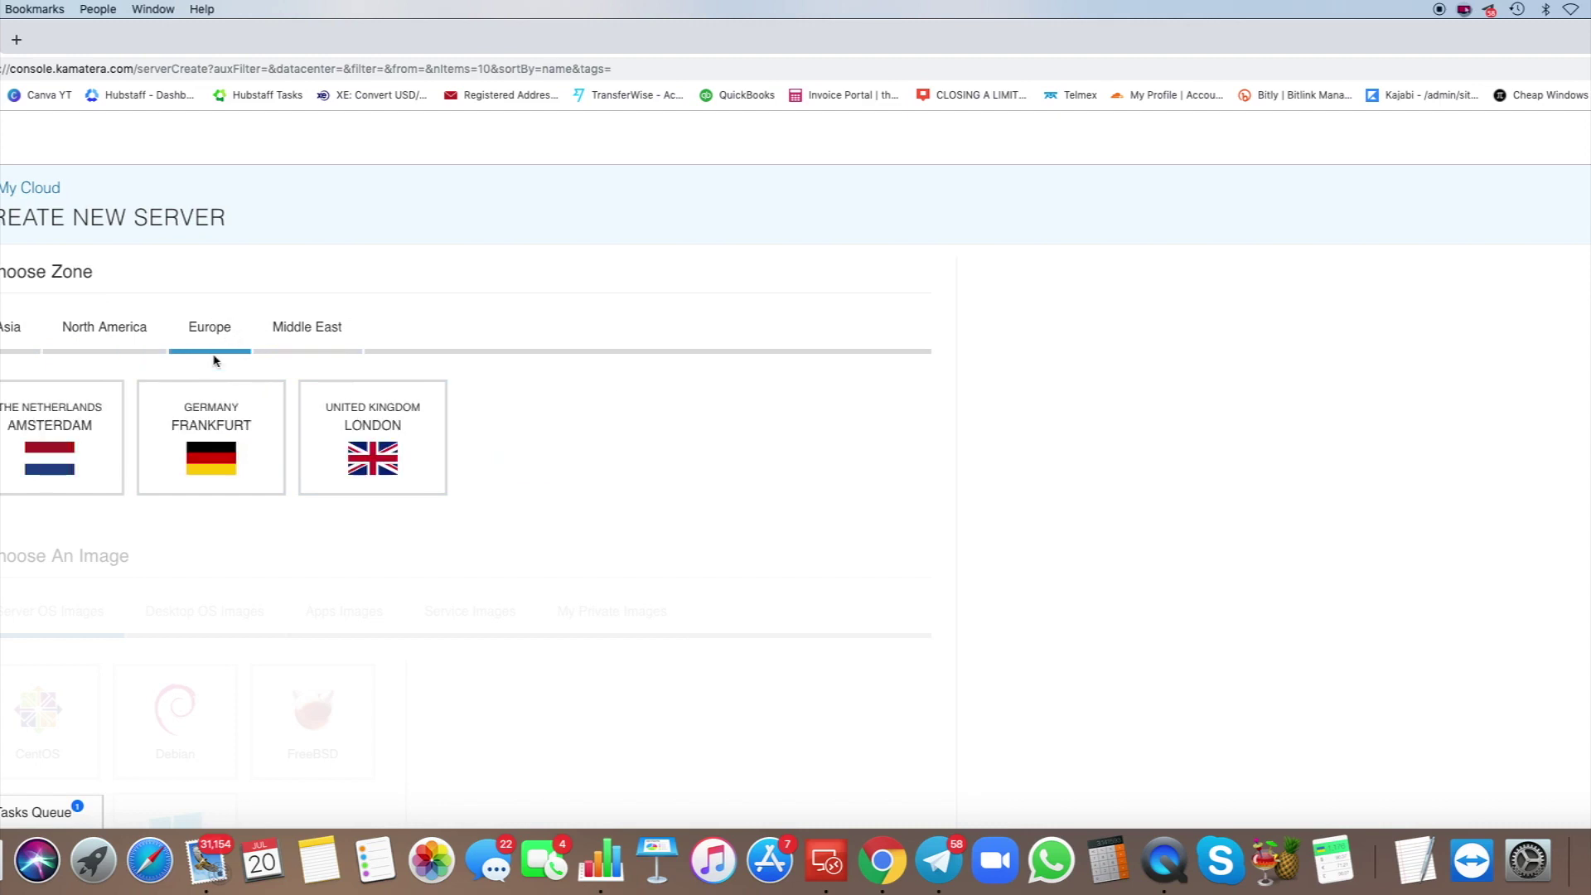
pyautogui.click(368, 447)
pyautogui.scroll(-2, 434, 379)
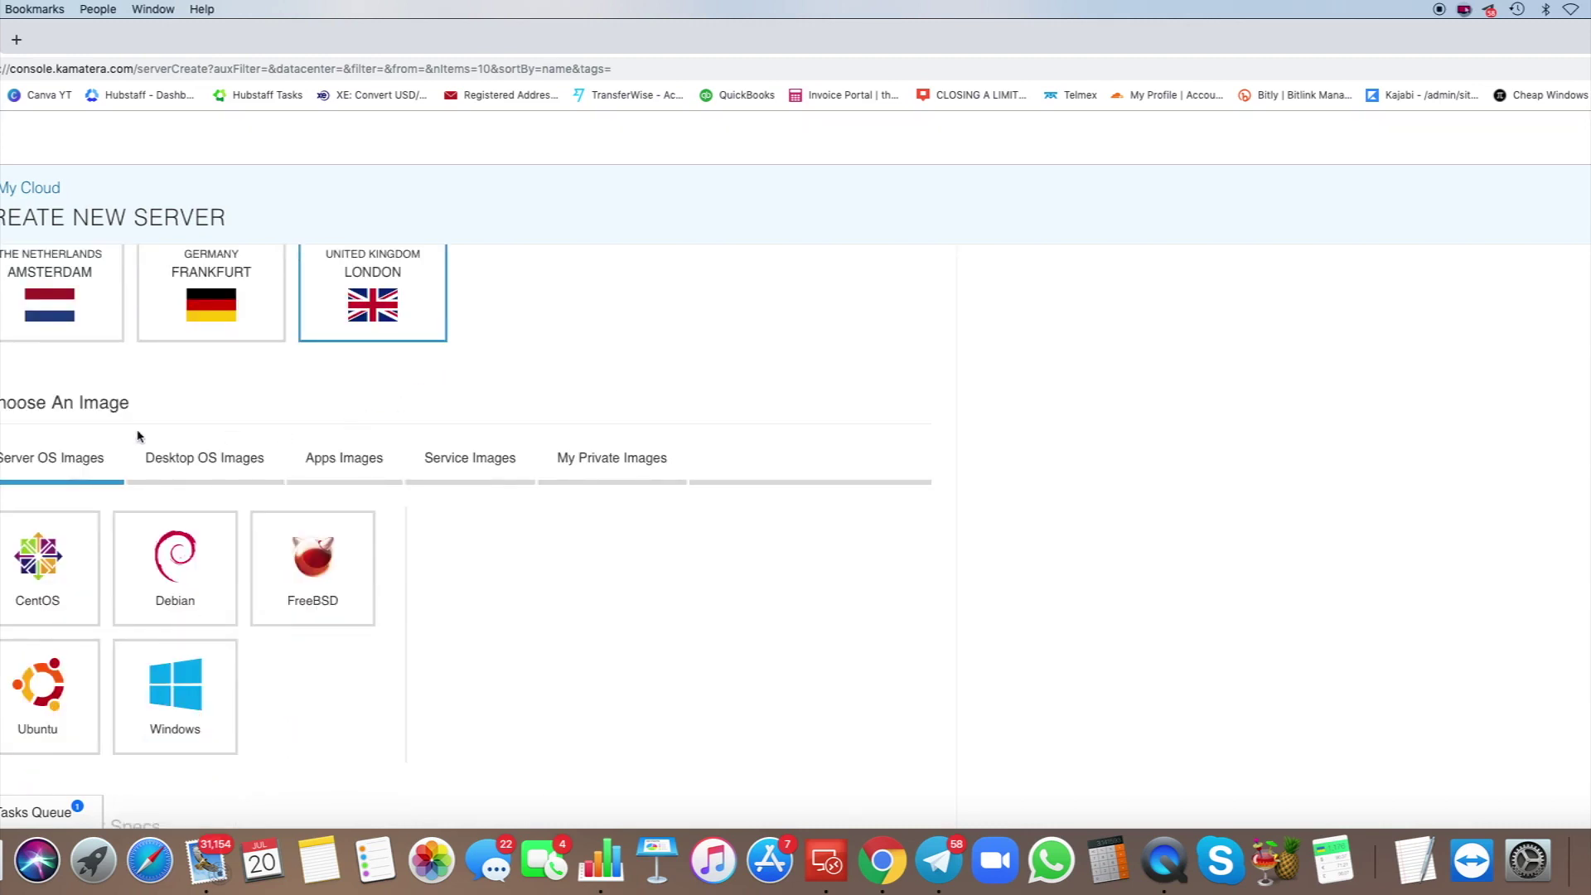
# Select the Windows desktop OS image with version windows_8.1_desktop 64bit
pyautogui.click(212, 435)
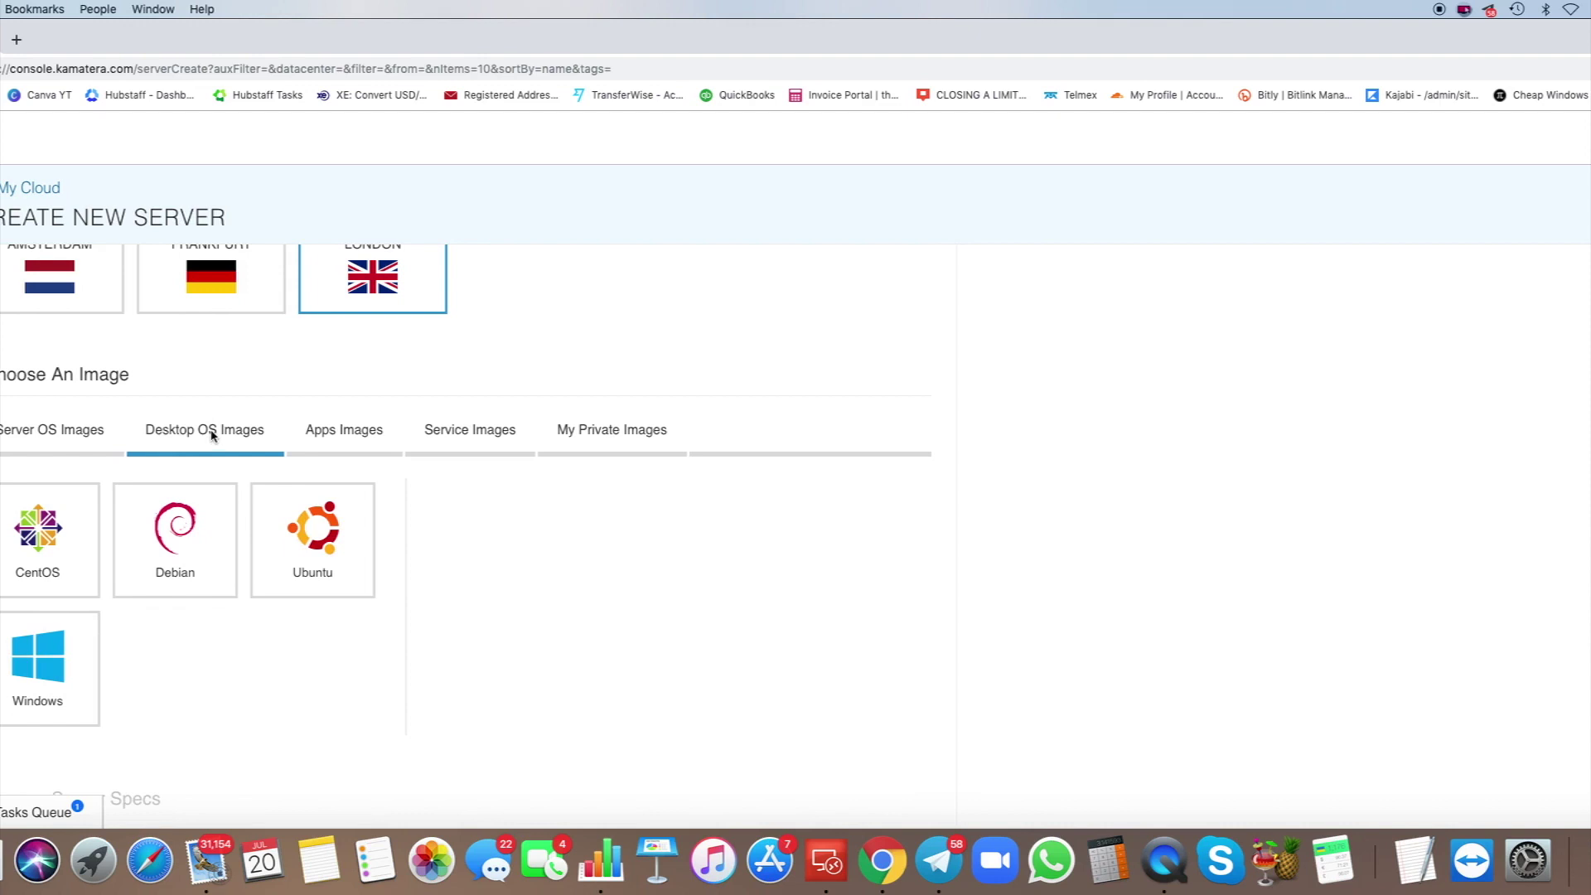
pyautogui.scroll(-2, 214, 431)
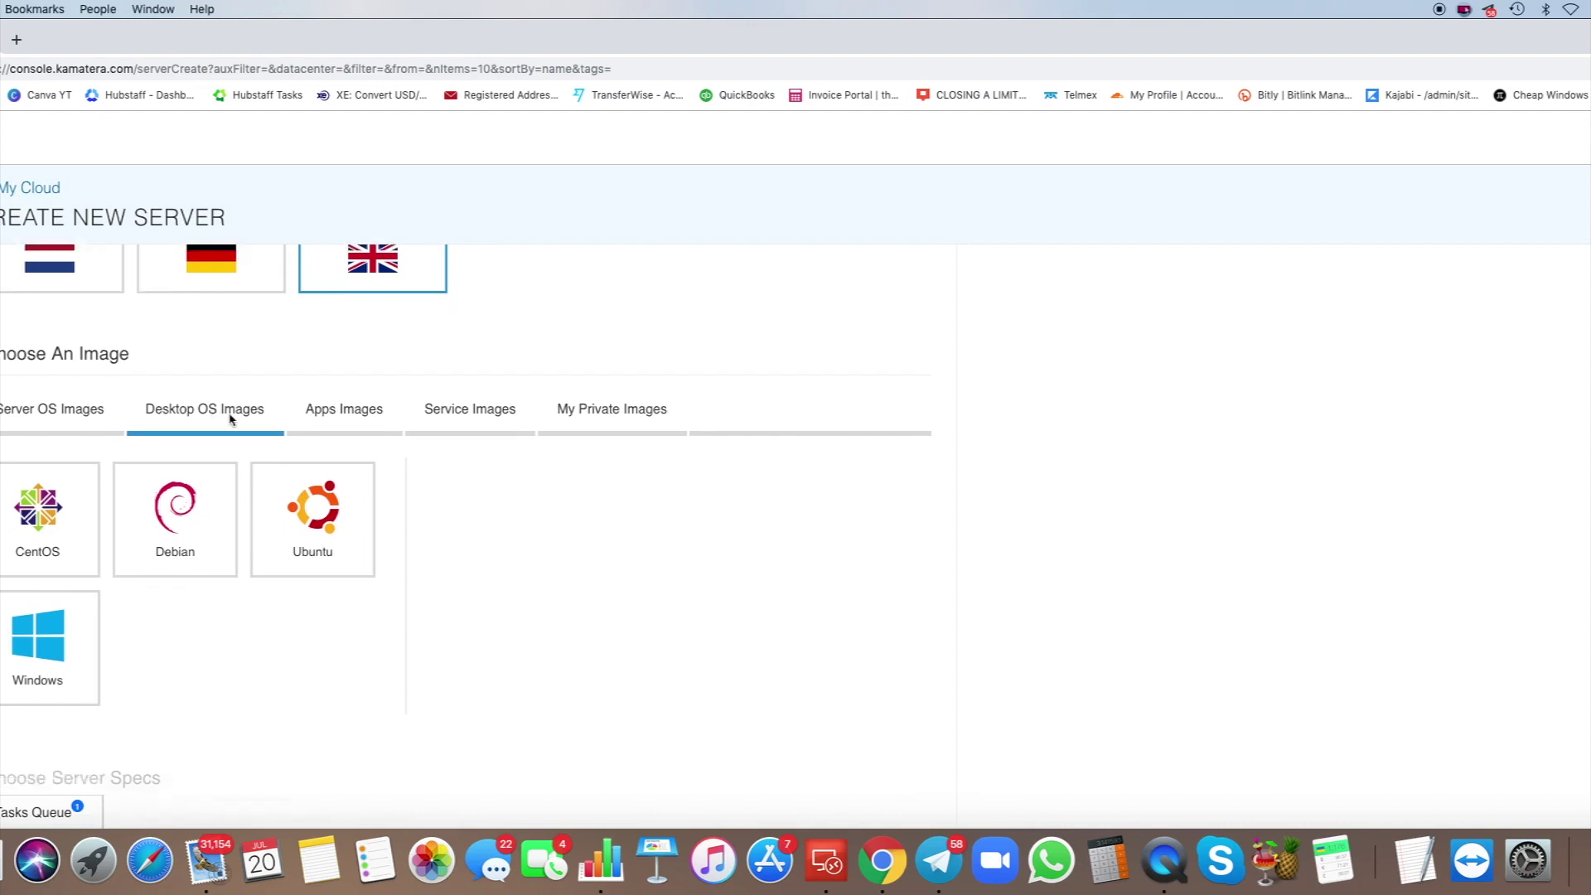
pyautogui.click(82, 593)
pyautogui.scroll(-2, 608, 464)
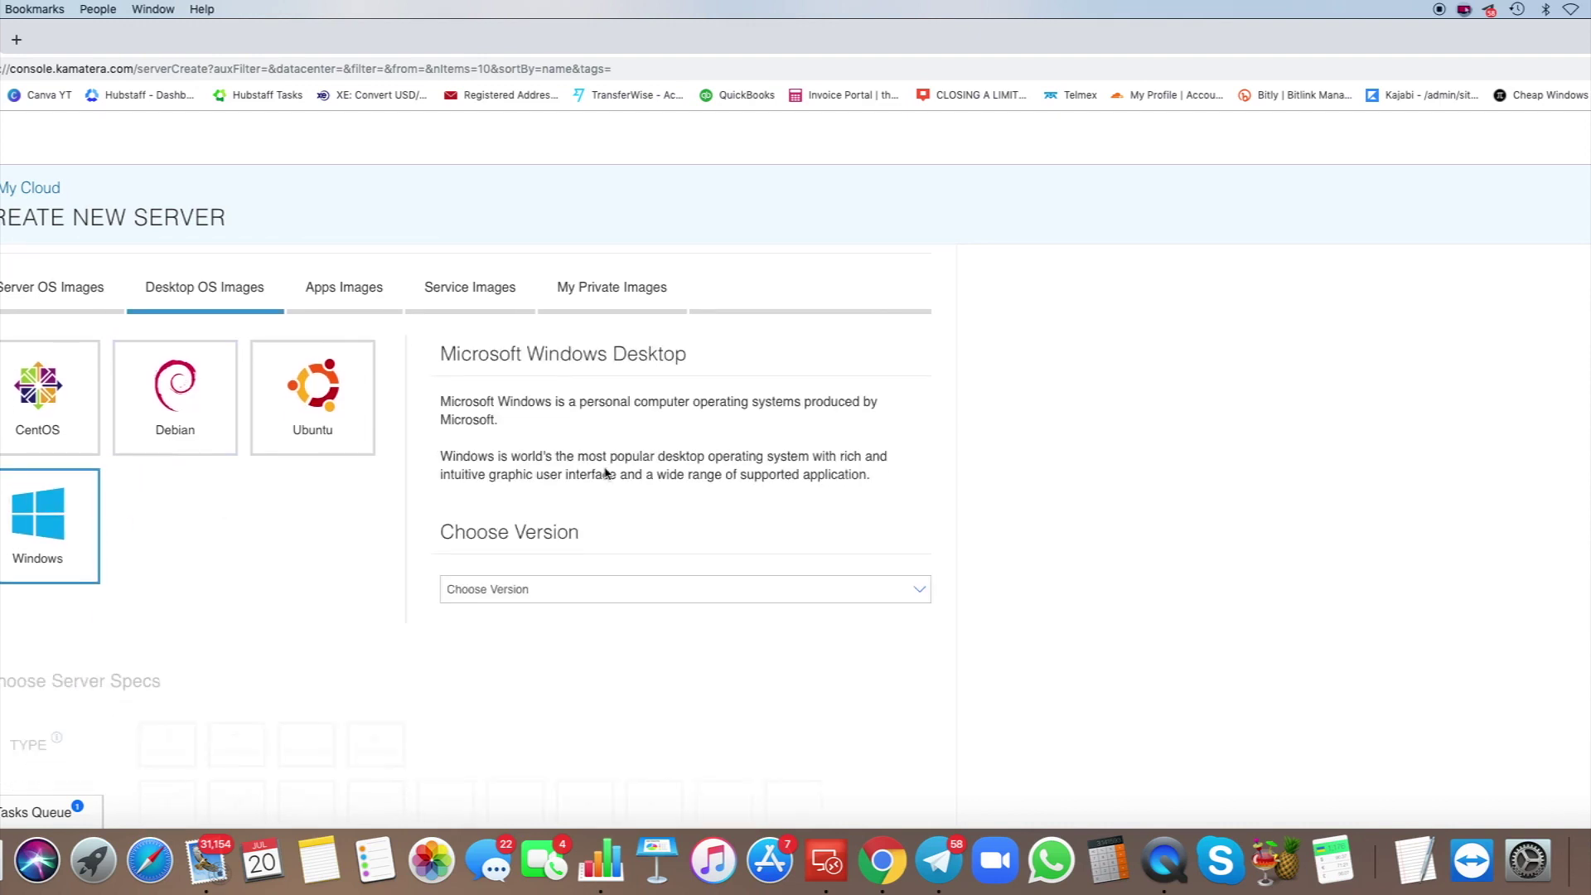
pyautogui.scroll(-2, 608, 474)
pyautogui.click(522, 532)
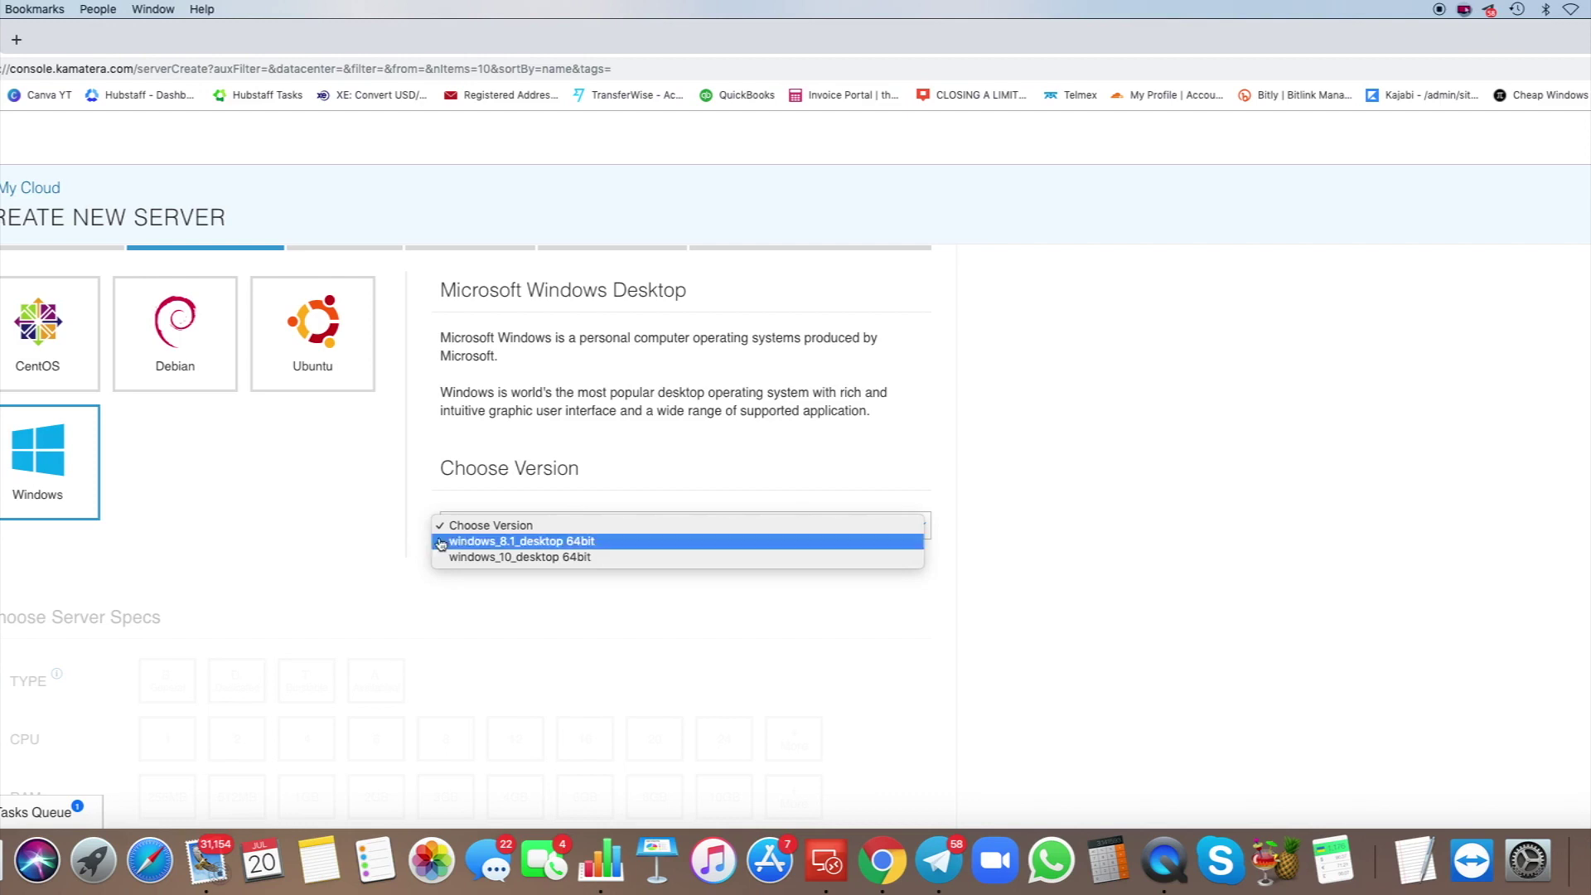
pyautogui.click(485, 543)
pyautogui.scroll(-3, 278, 506)
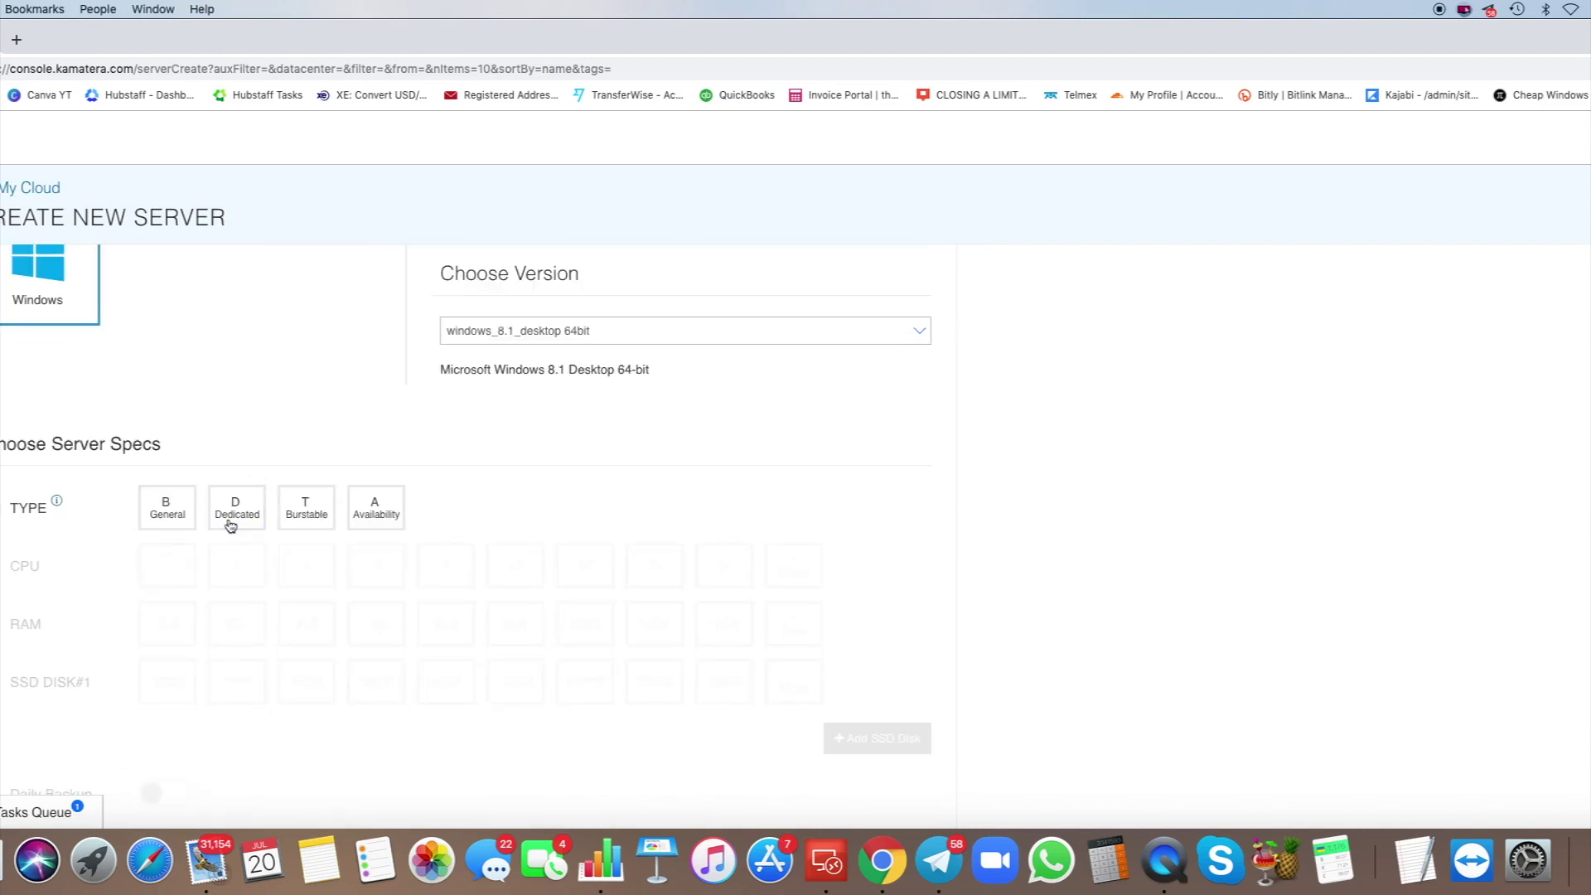
# Choose the B General server type under Choose Server Specs
pyautogui.scroll(-2, 50, 440)
pyautogui.moveTo(57, 401)
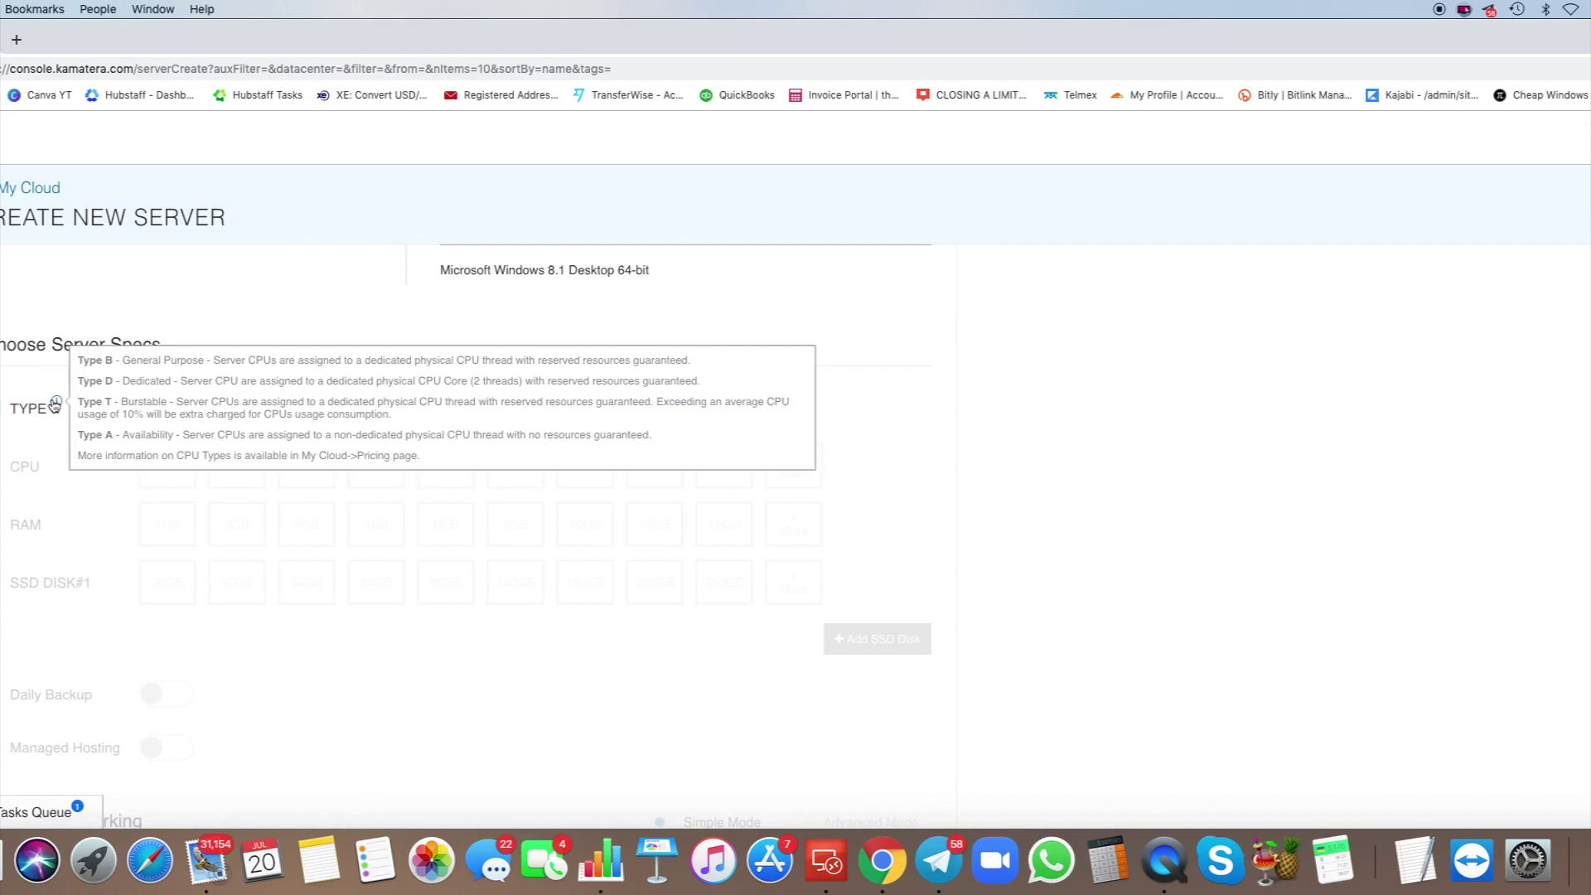
pyautogui.click(166, 411)
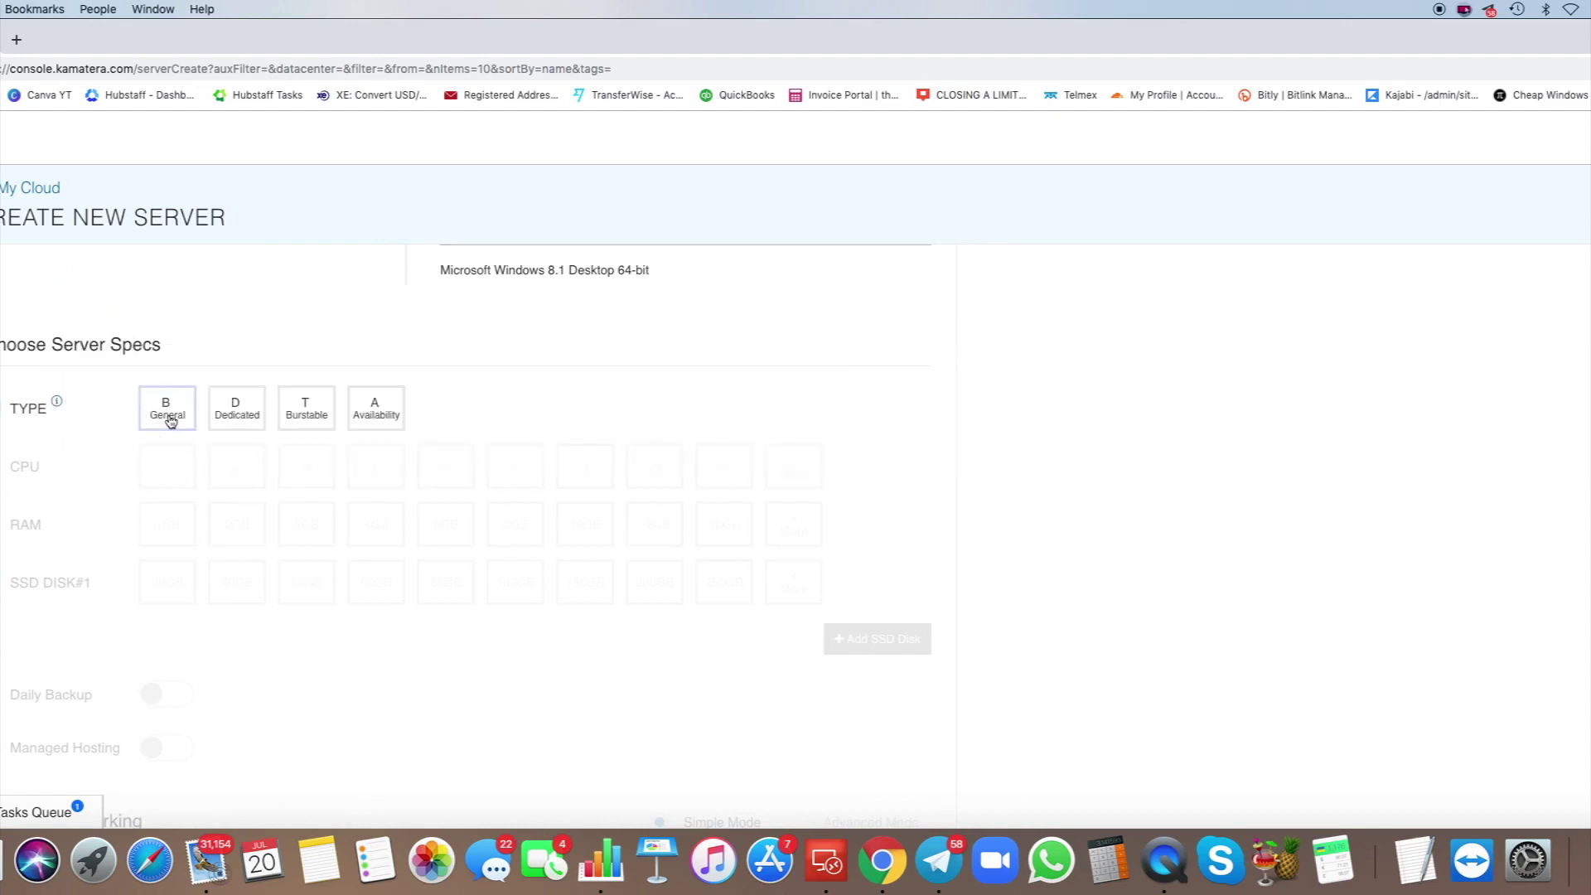
pyautogui.scroll(-1, 121, 411)
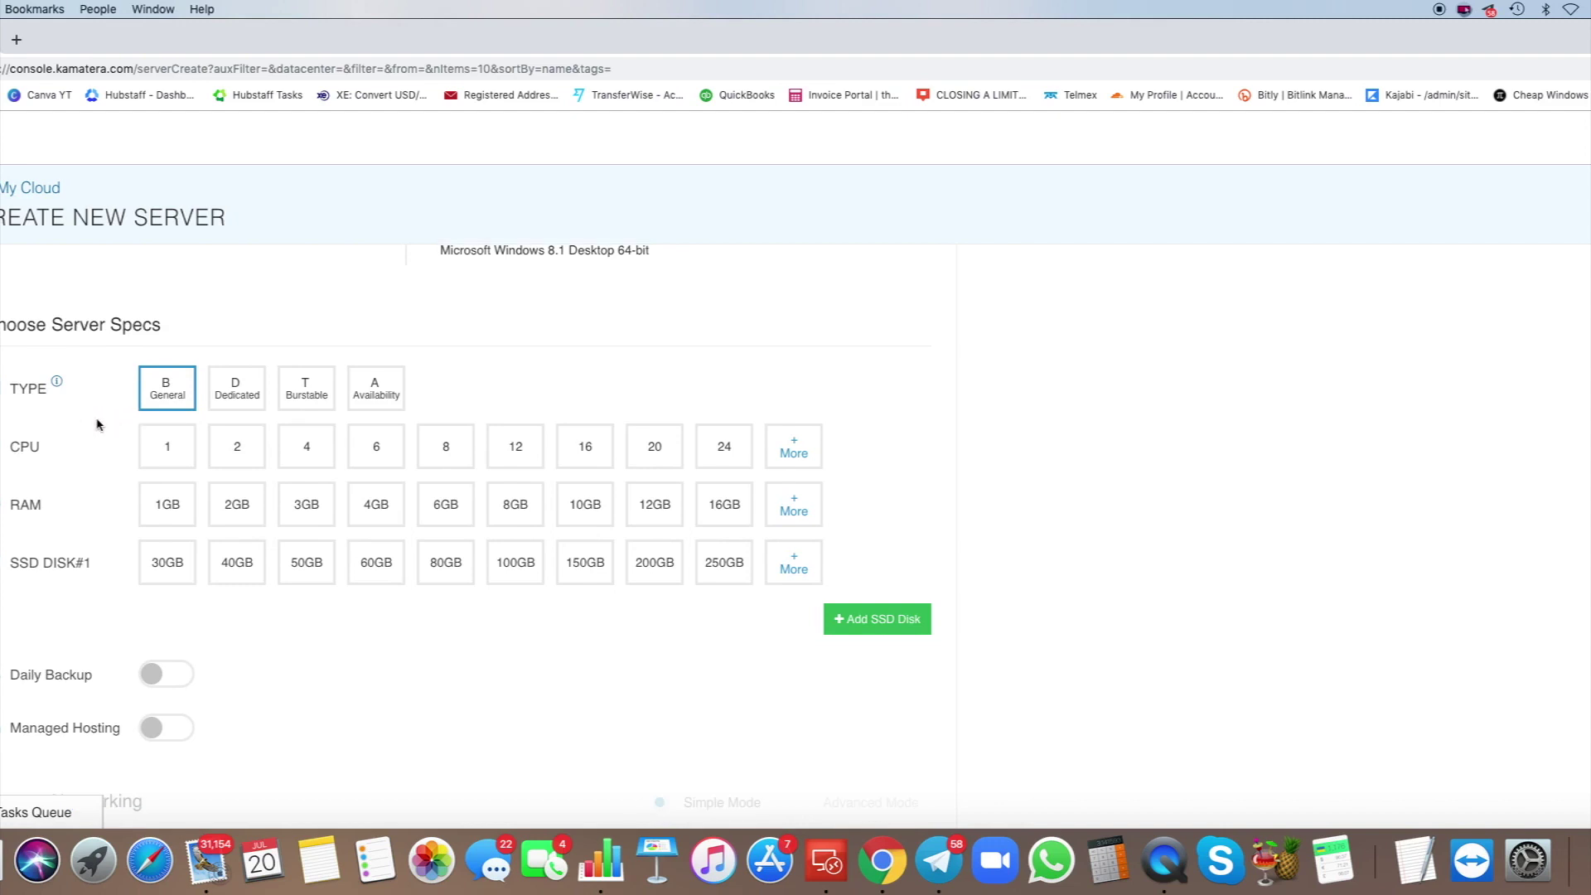
pyautogui.scroll(-1, 93, 420)
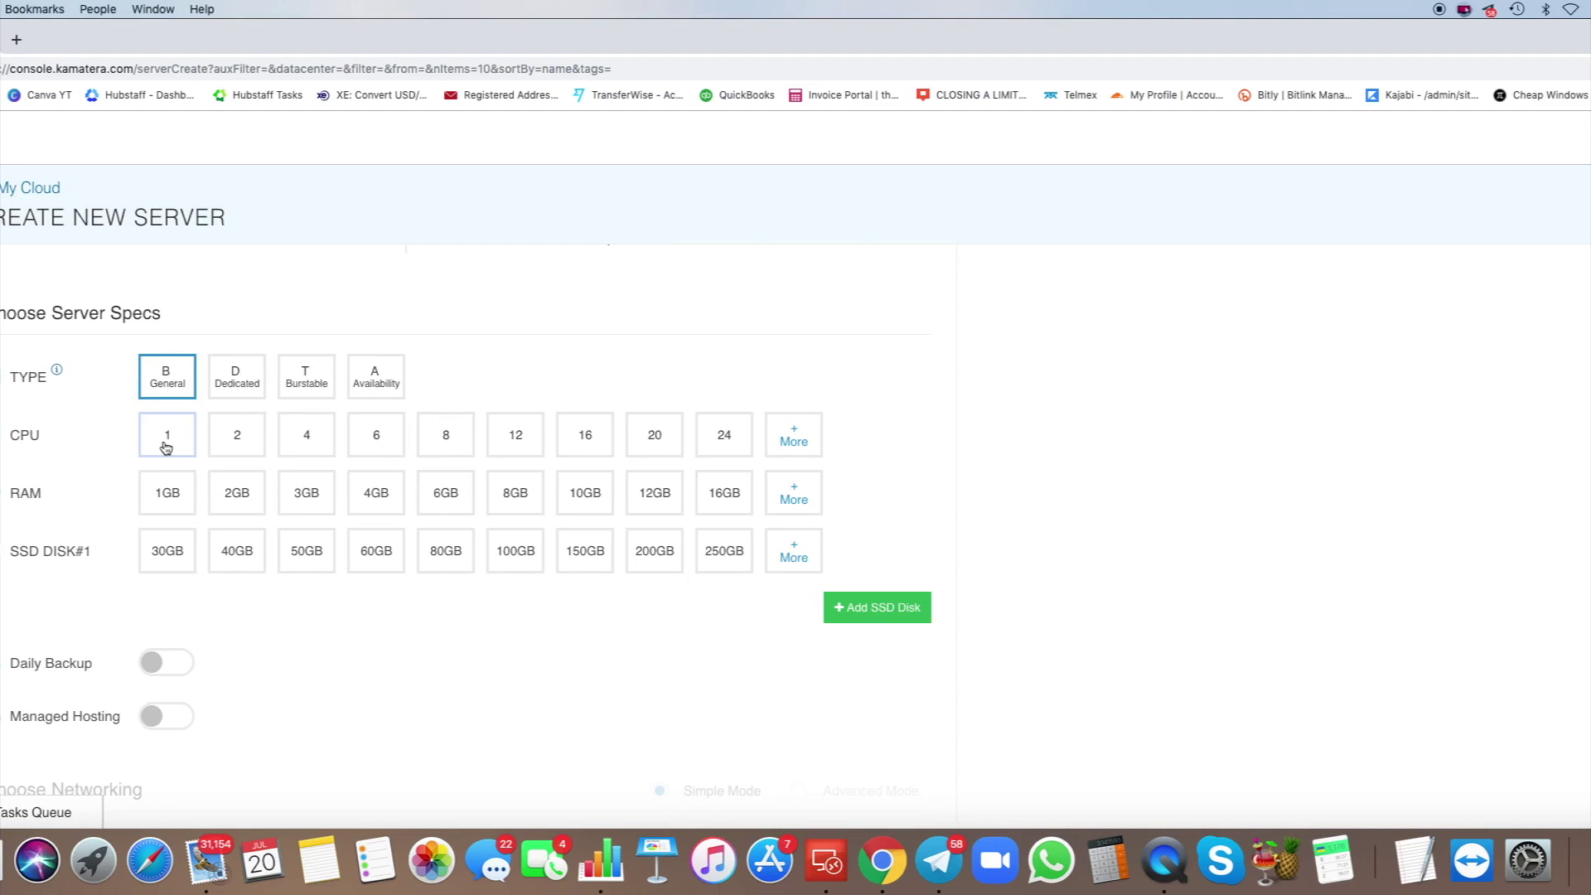
# Set 2 CPUs, 2GB RAM and a 30GB SSD DISK#1
pyautogui.click(230, 446)
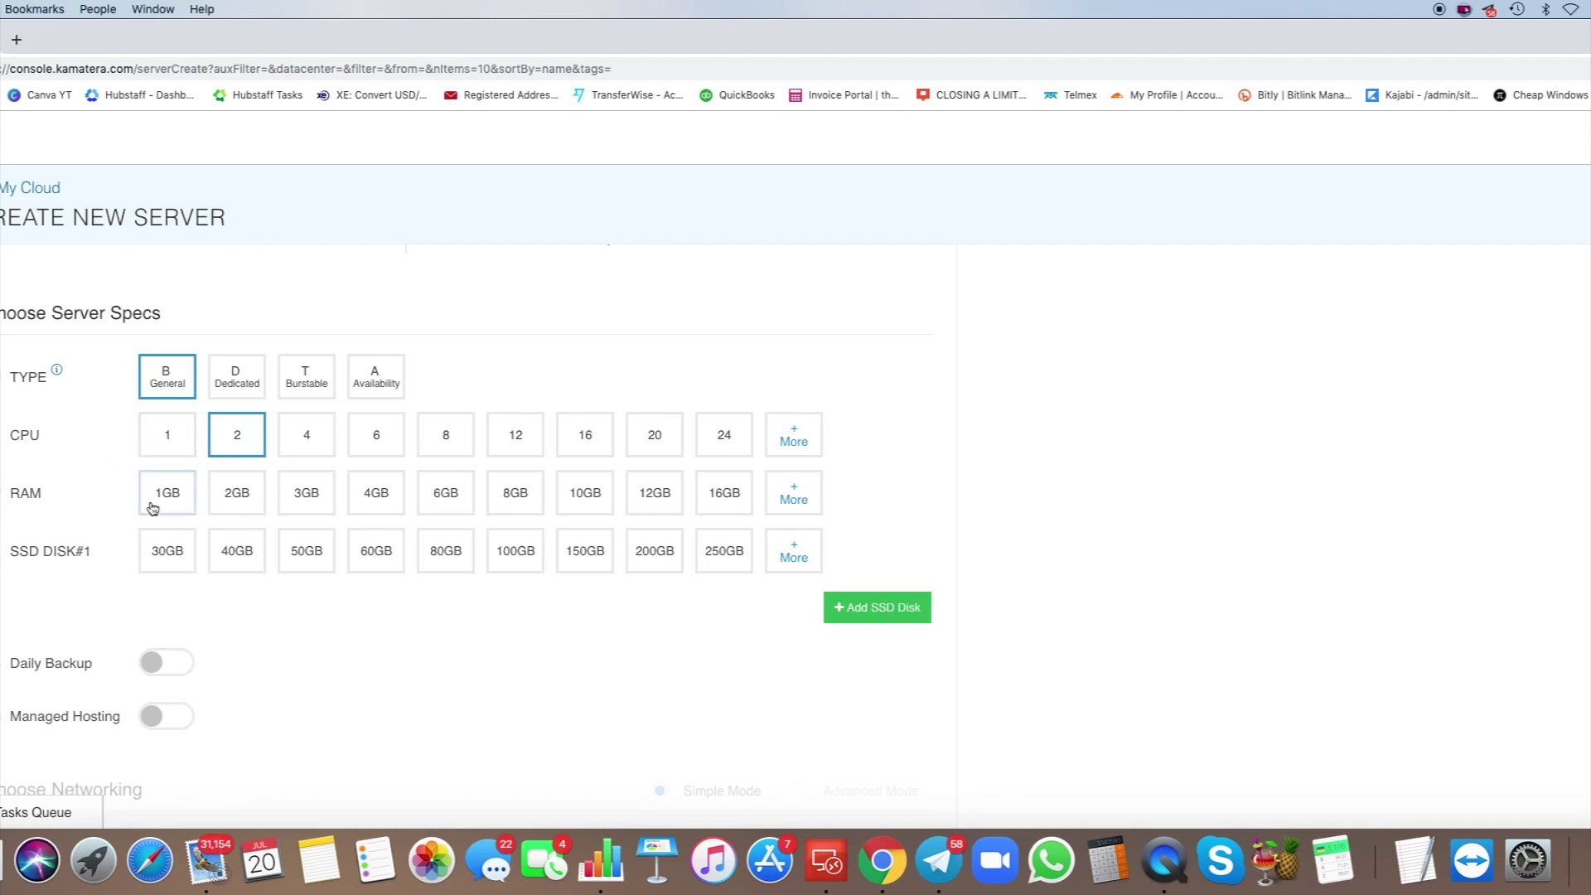
pyautogui.click(246, 503)
pyautogui.scroll(-1, 133, 430)
pyautogui.click(169, 547)
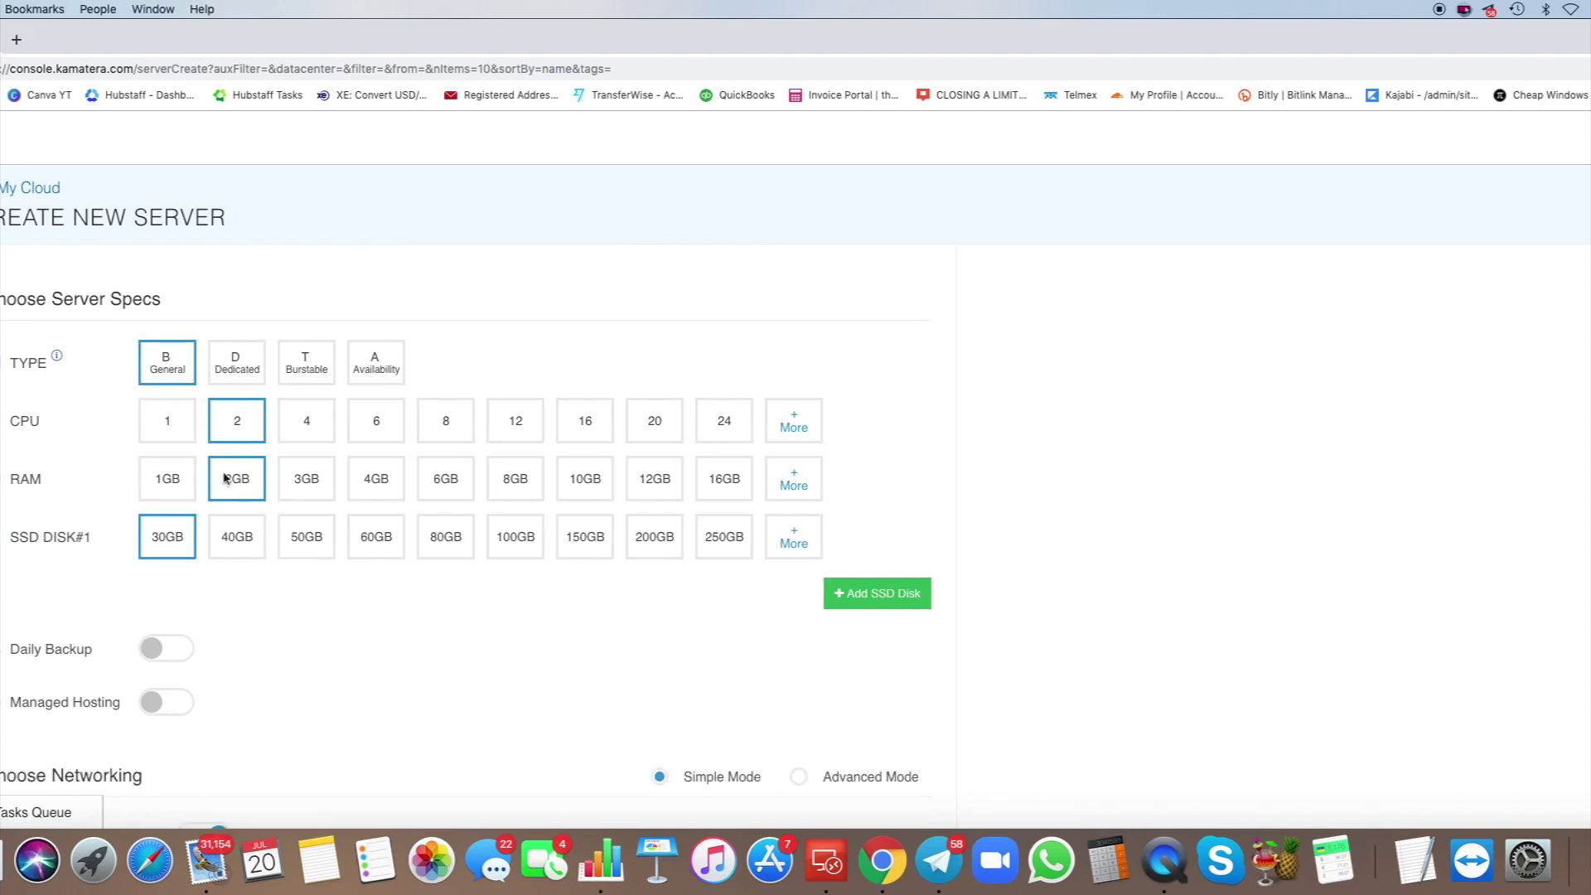
pyautogui.scroll(-1, 230, 479)
pyautogui.scroll(-1, 175, 478)
pyautogui.scroll(-3, 171, 488)
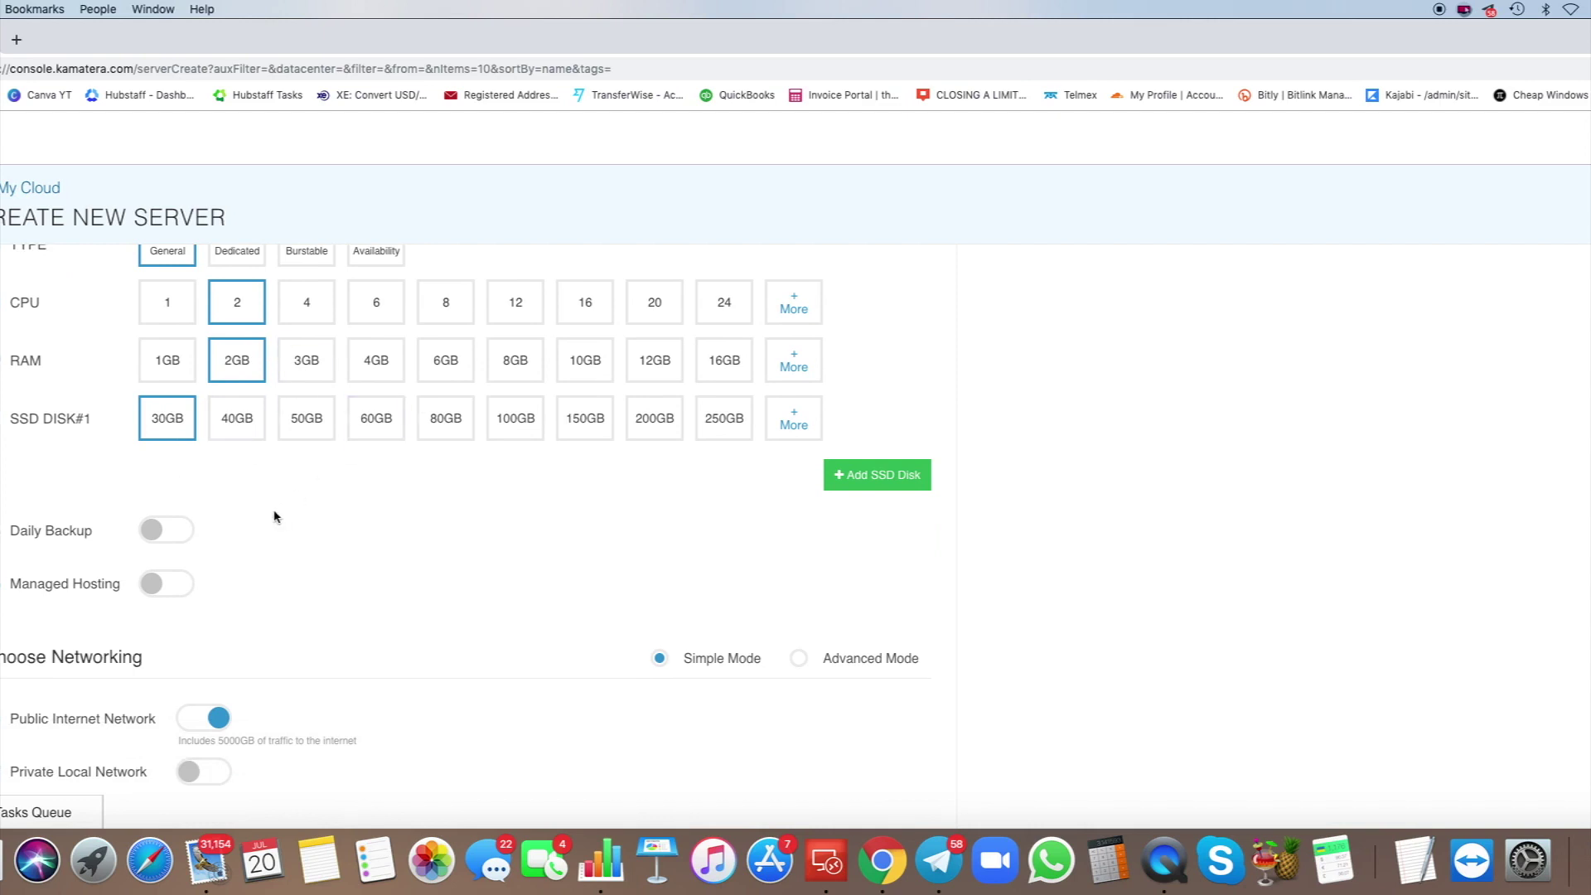
pyautogui.scroll(-7, 276, 517)
pyautogui.scroll(-9, 476, 426)
pyautogui.scroll(-4, 539, 465)
# Enter 'test' as the server's Name #1
pyautogui.click(718, 454)
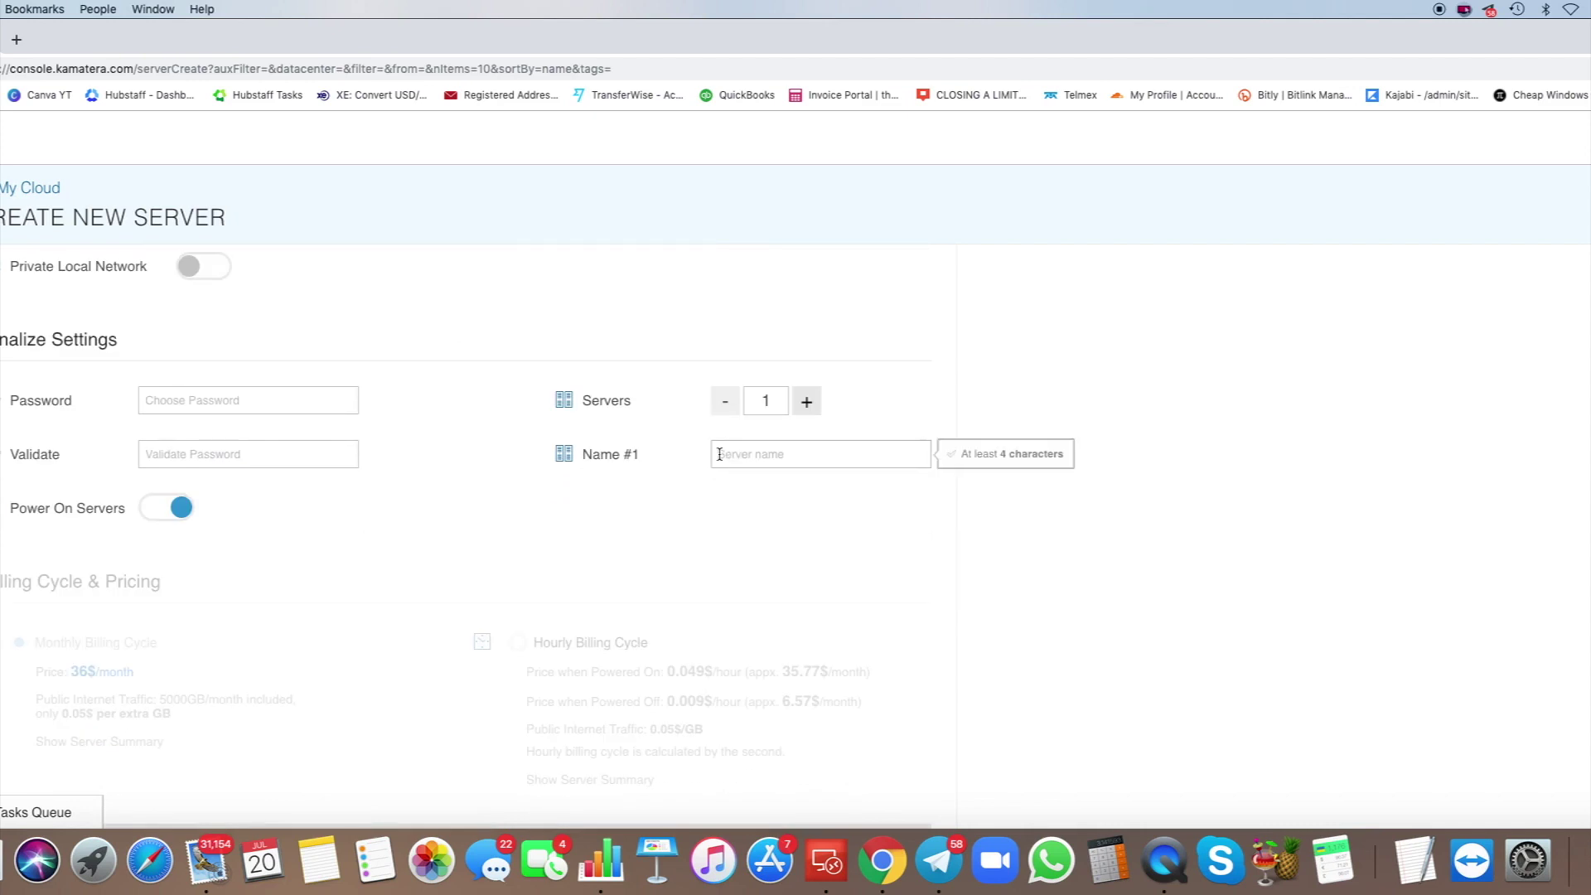
pyautogui.write('TE')
pyautogui.press('BackSpace')
pyautogui.press('BackSpace')
pyautogui.write('t')
# Enter the server password and repeat it in the Validate field
pyautogui.click(327, 398)
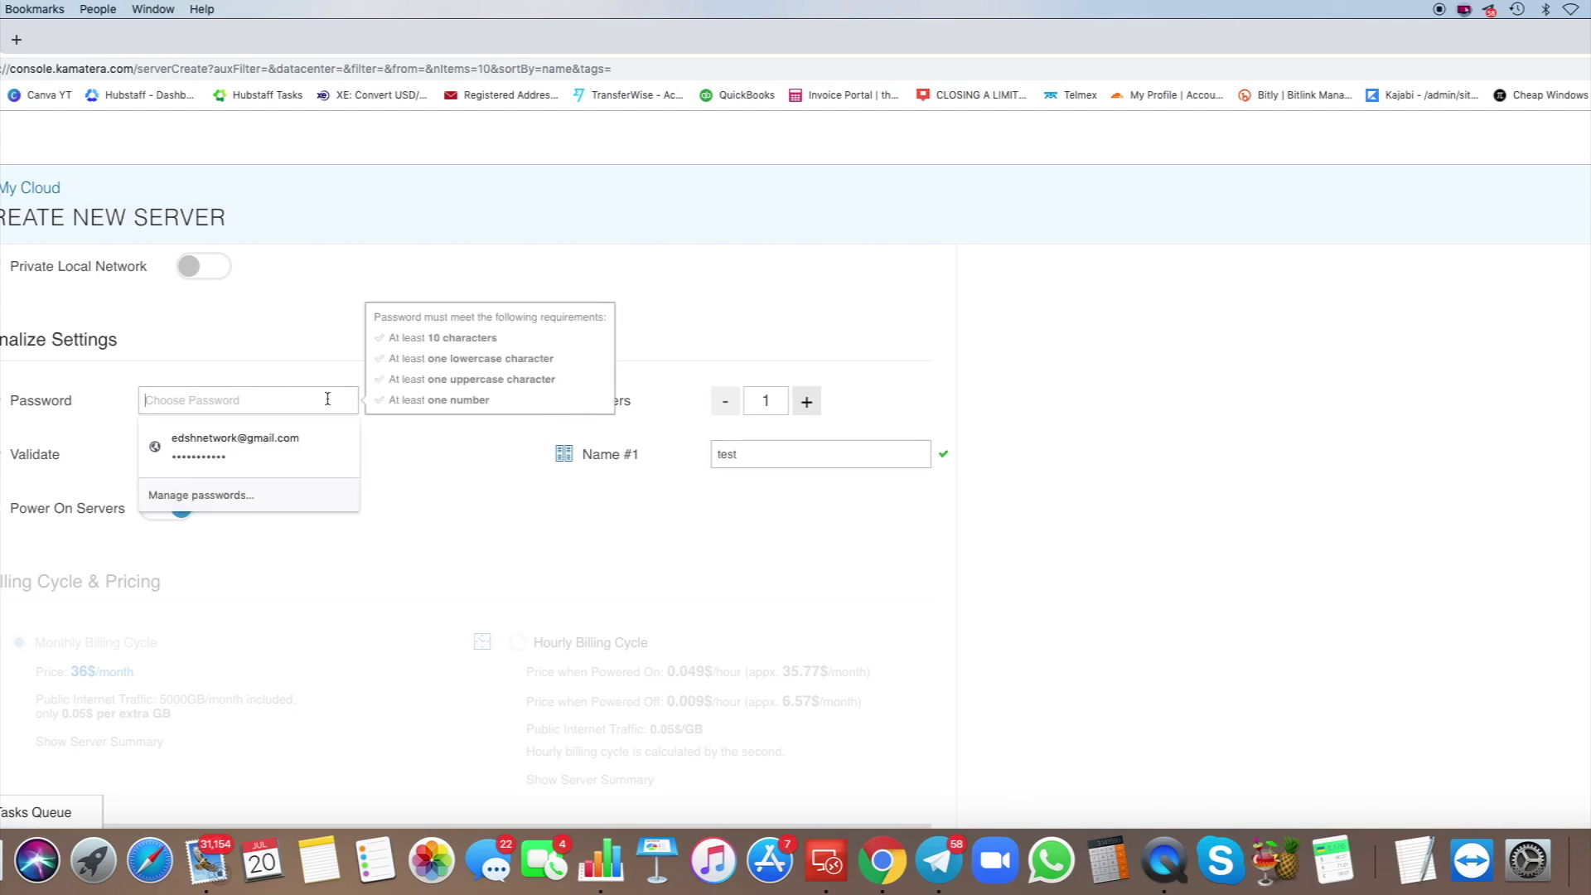
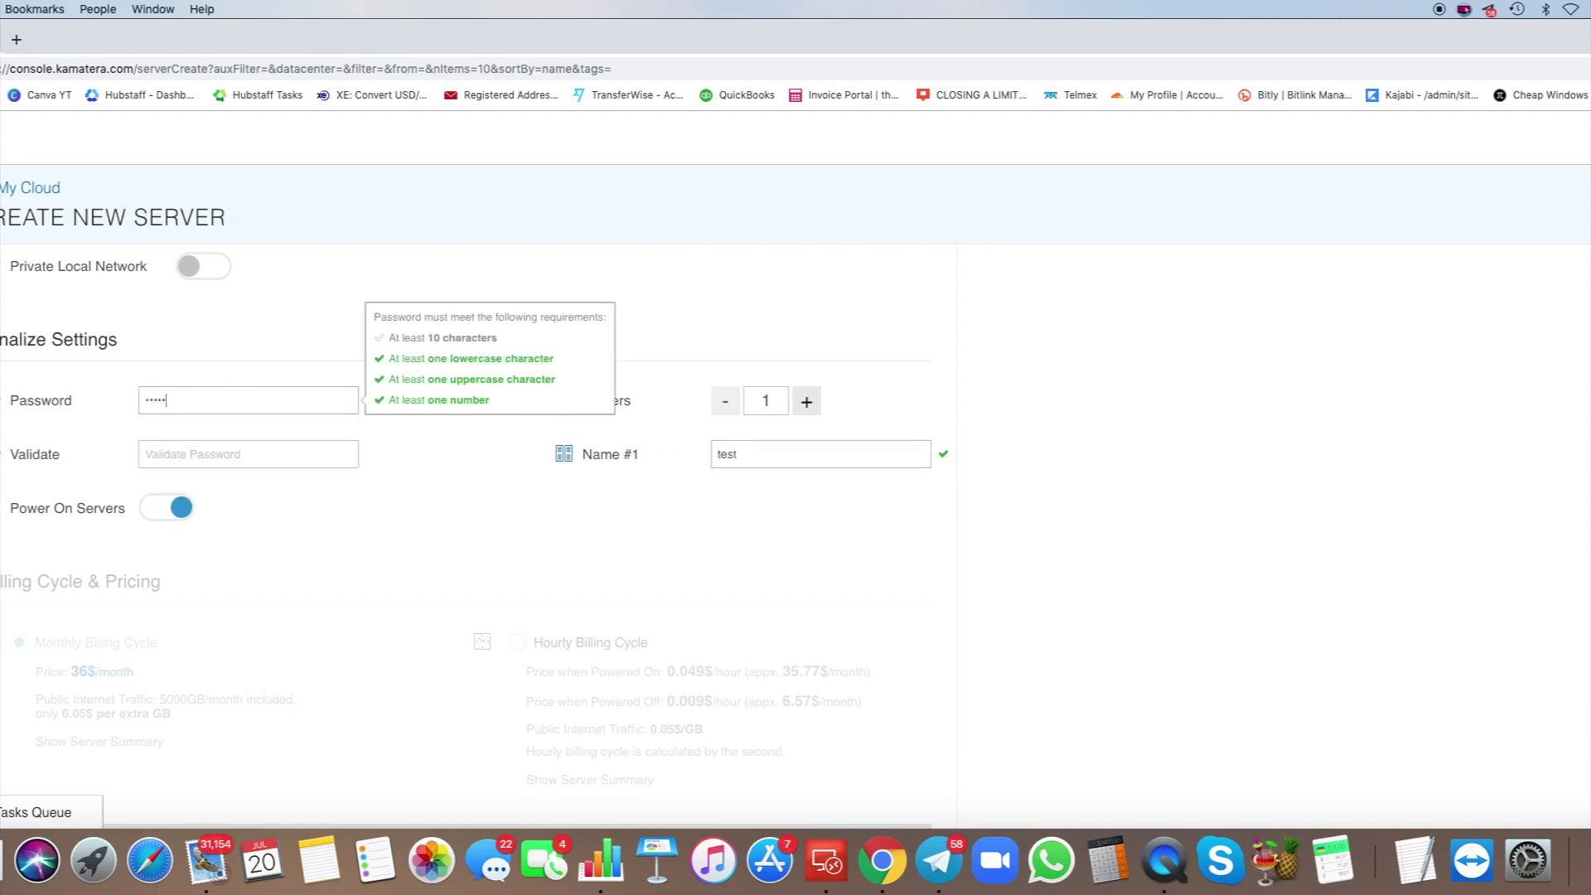
pyautogui.click(146, 454)
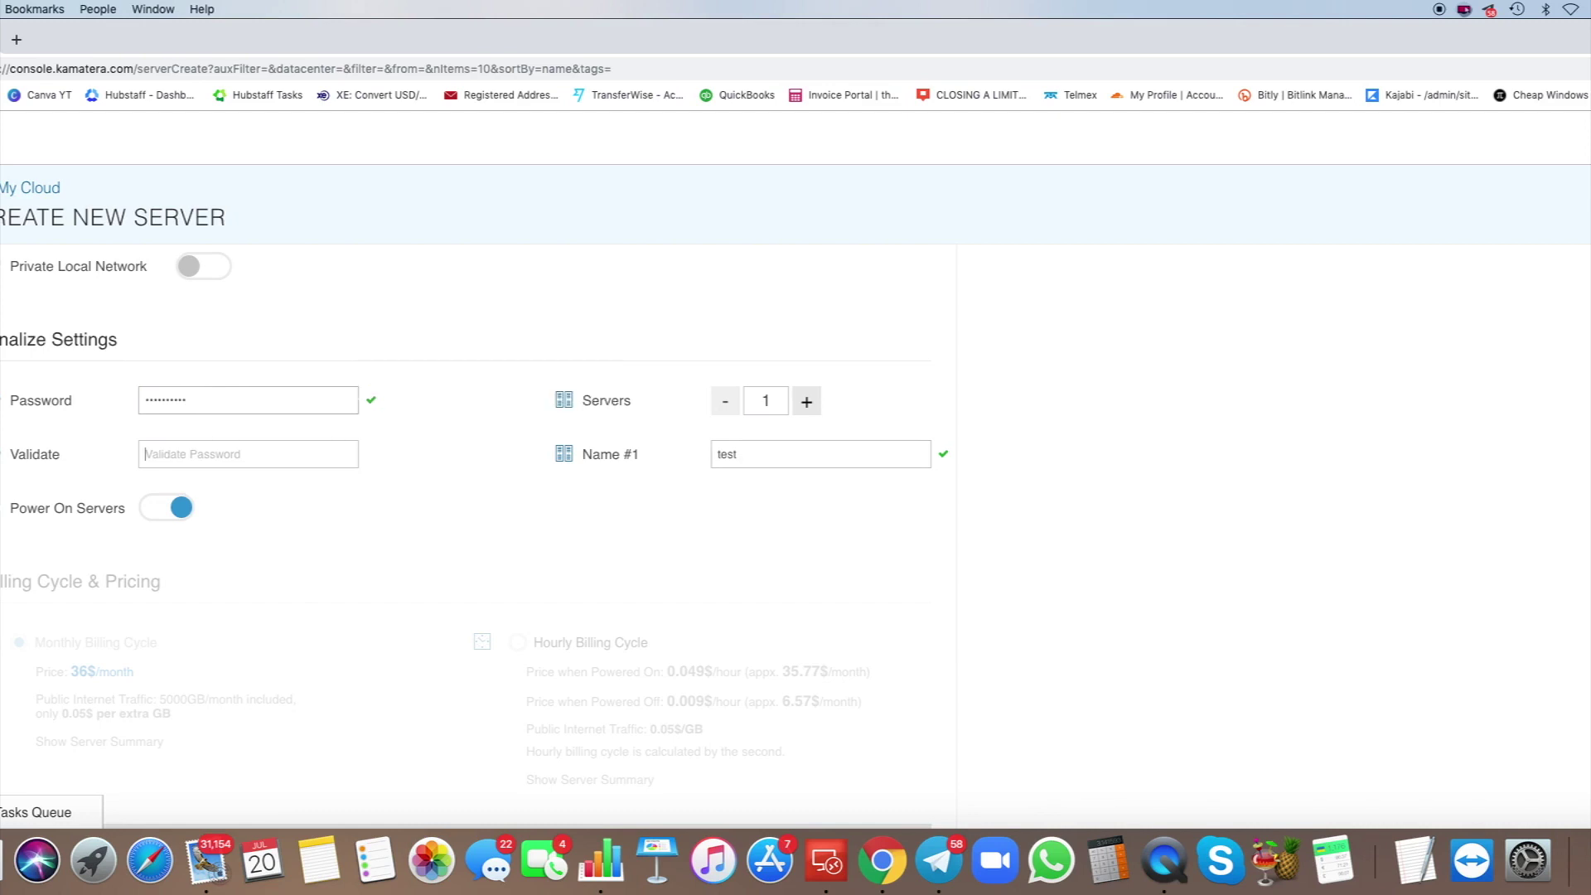
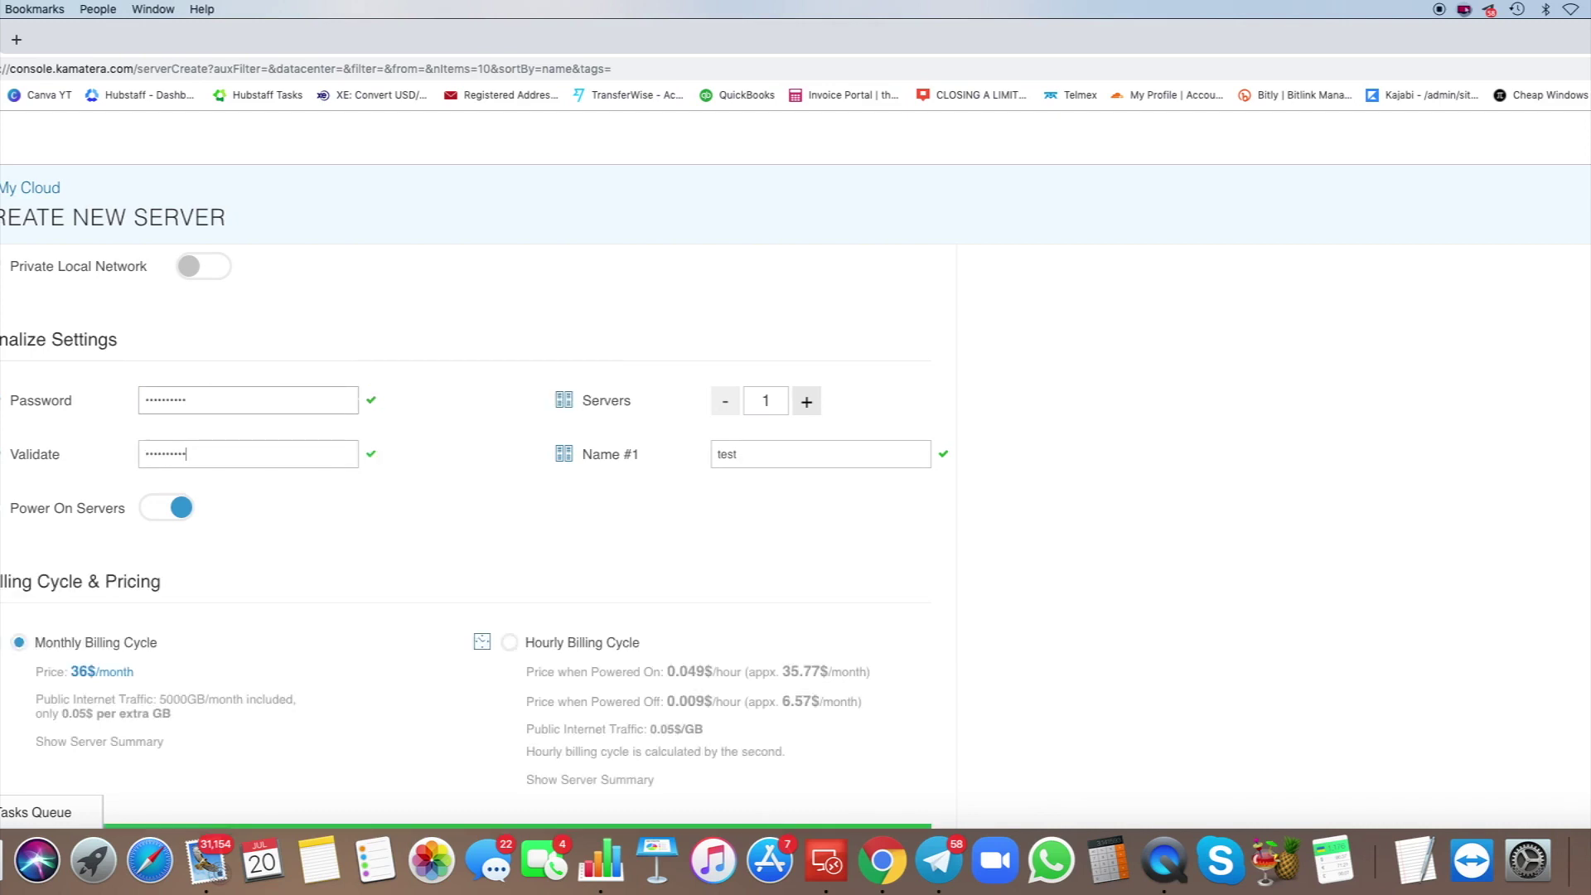
pyautogui.scroll(-3, 431, 464)
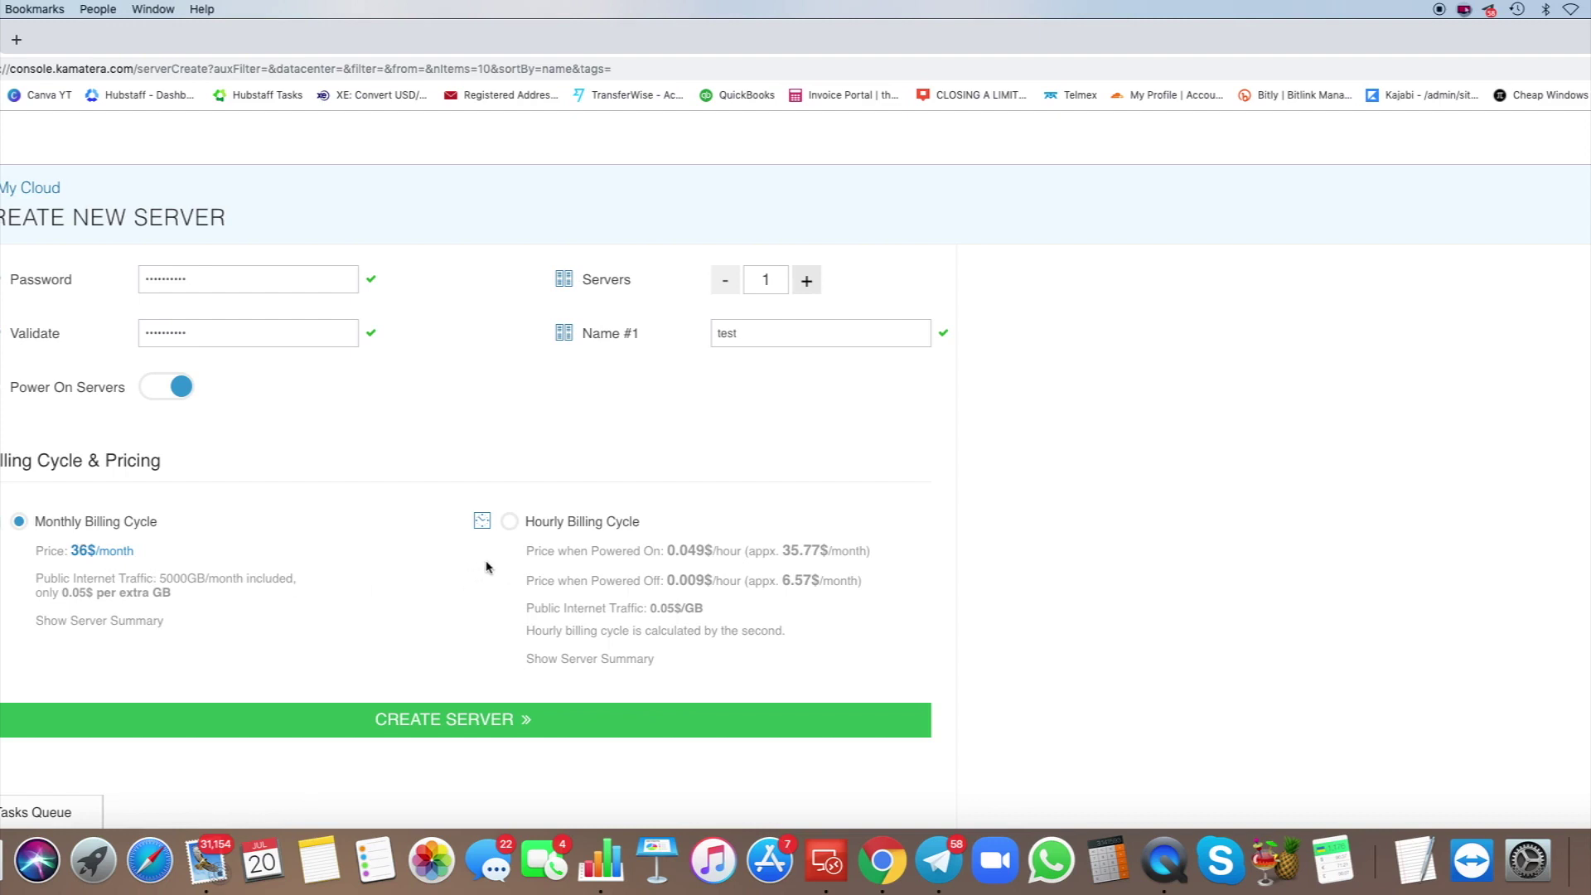
# Switch to Hourly Billing at 0.049$/hour, review the prices, and submit the server
pyautogui.click(508, 521)
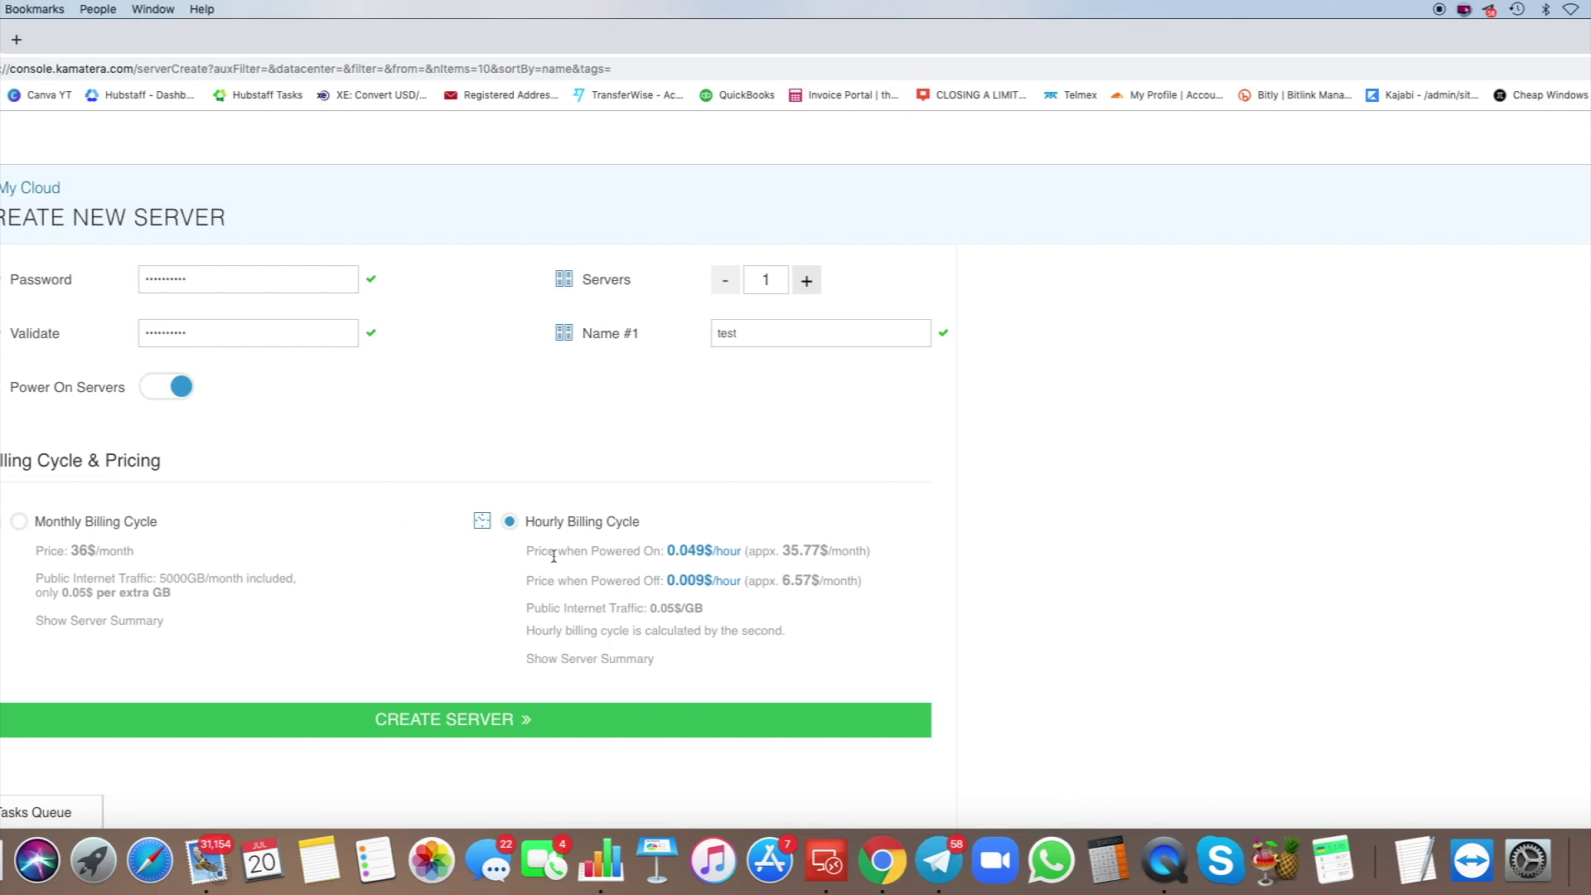
pyautogui.moveTo(525, 550); pyautogui.dragTo(580, 580)
pyautogui.click(580, 580)
pyautogui.moveTo(527, 581); pyautogui.dragTo(638, 580)
pyautogui.click(631, 580)
pyautogui.moveTo(73, 550); pyautogui.dragTo(167, 557)
pyautogui.click(404, 557)
pyautogui.click(439, 719)
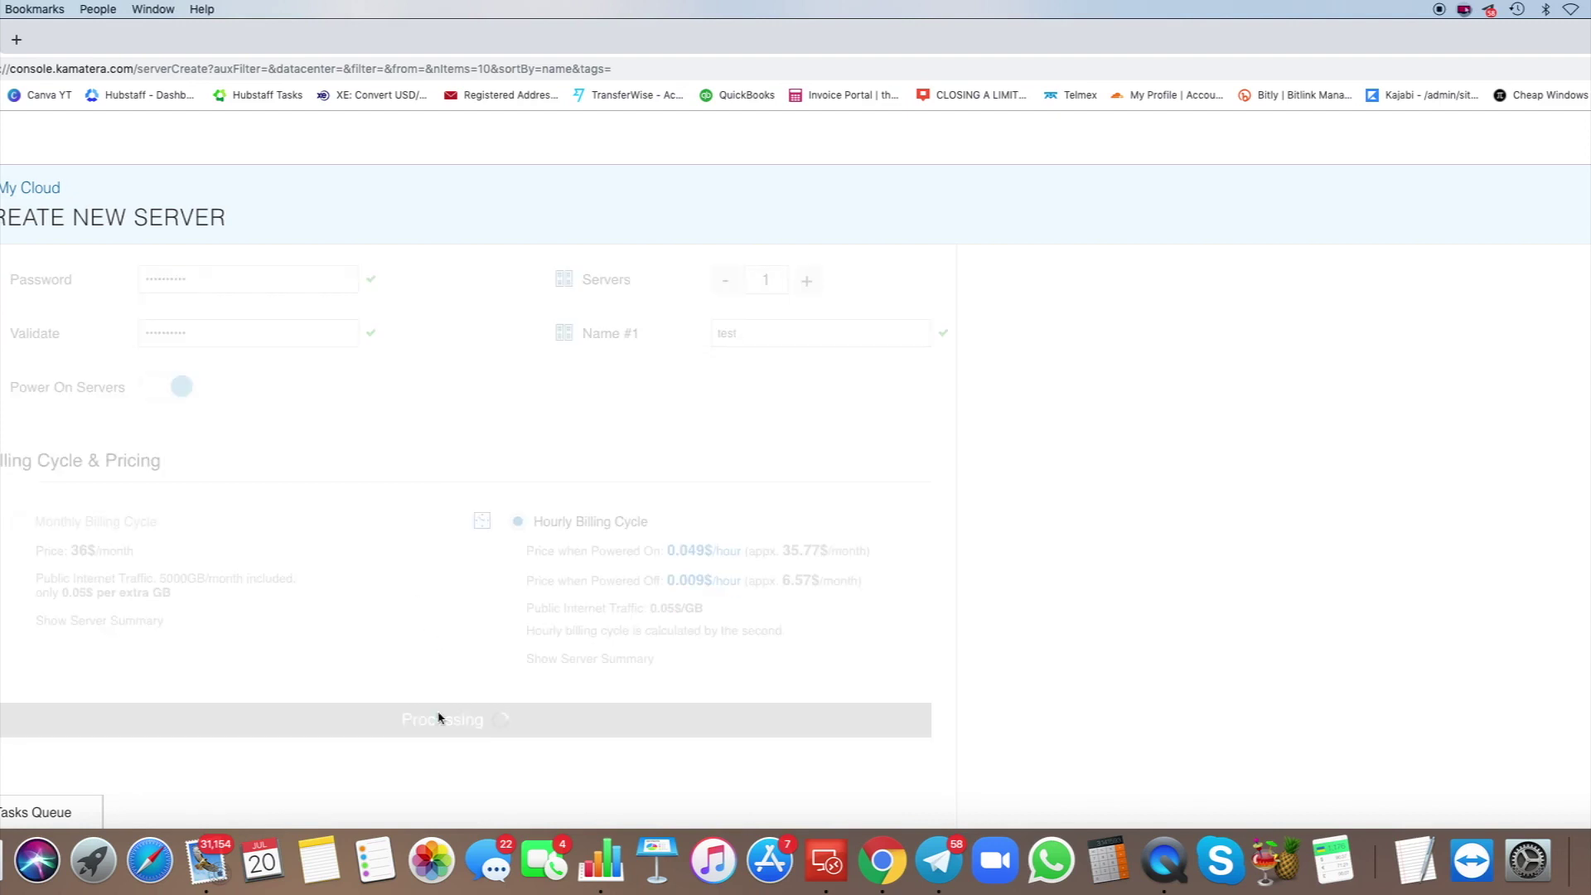